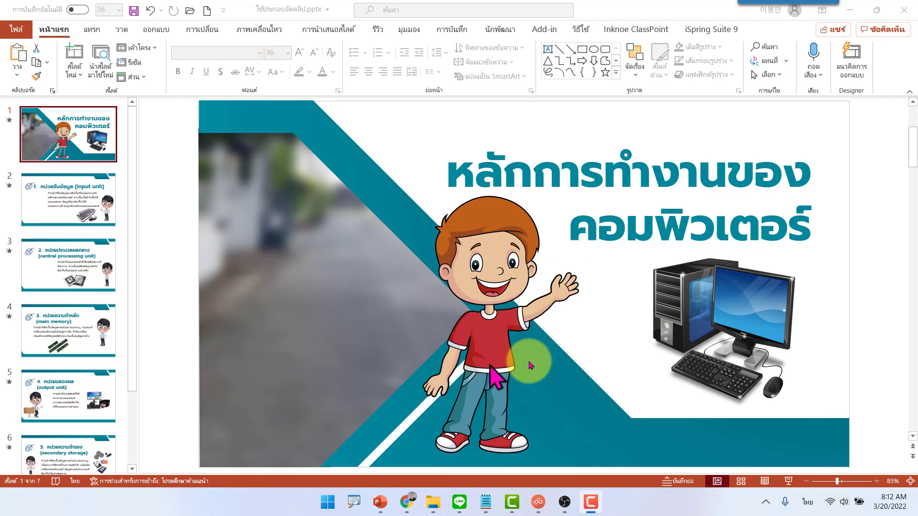
# Bring the OBS Studio window to the front over the computer principles PowerPoint deck
pyautogui.click(564, 508)
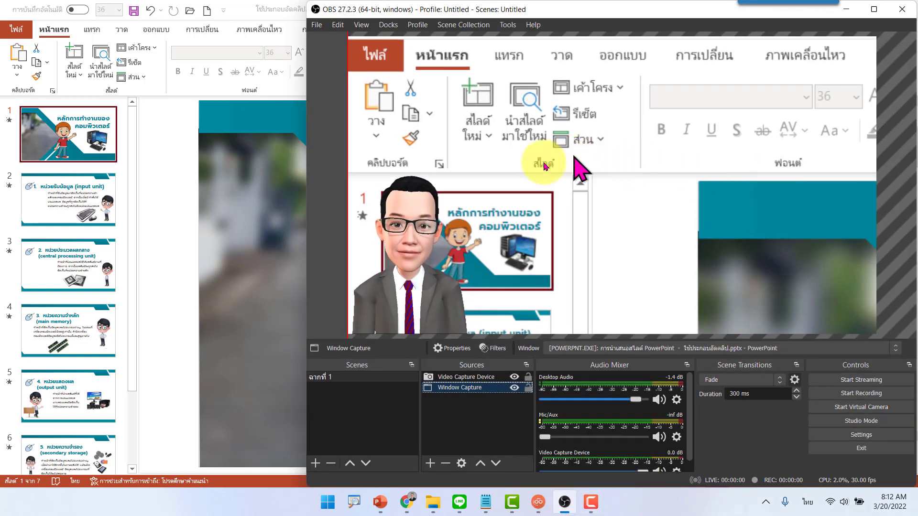
# Delete the Window Capture and Video Capture Device sources from the OBS scene, then show LoomieLive
pyautogui.click(446, 464)
pyautogui.click(651, 262)
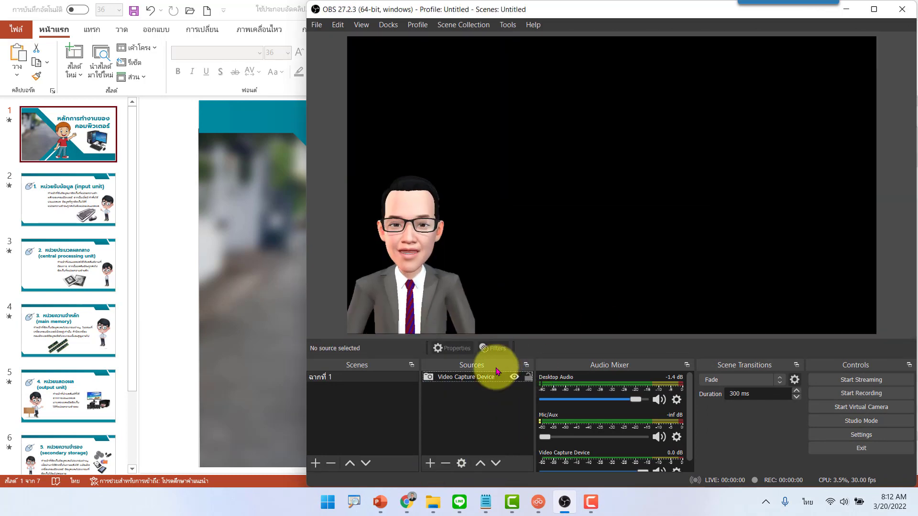
pyautogui.click(462, 377)
pyautogui.click(446, 463)
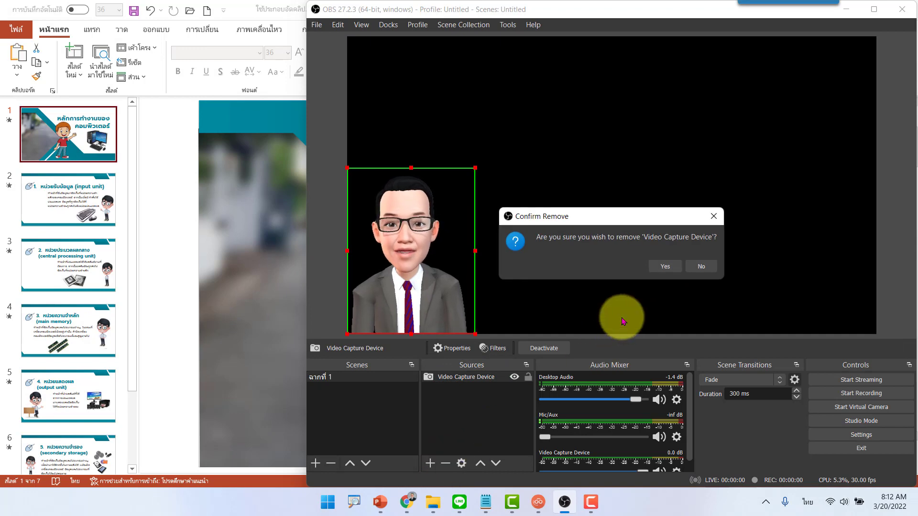
pyautogui.click(662, 268)
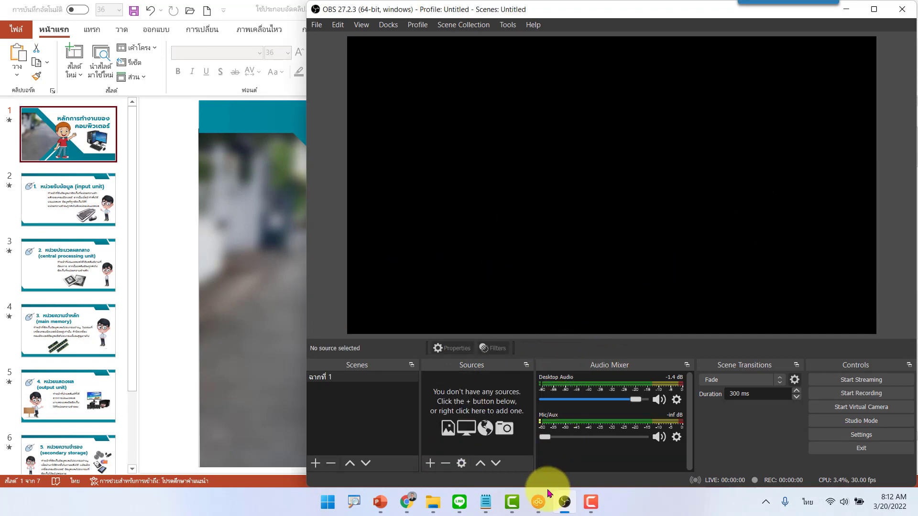
pyautogui.click(538, 502)
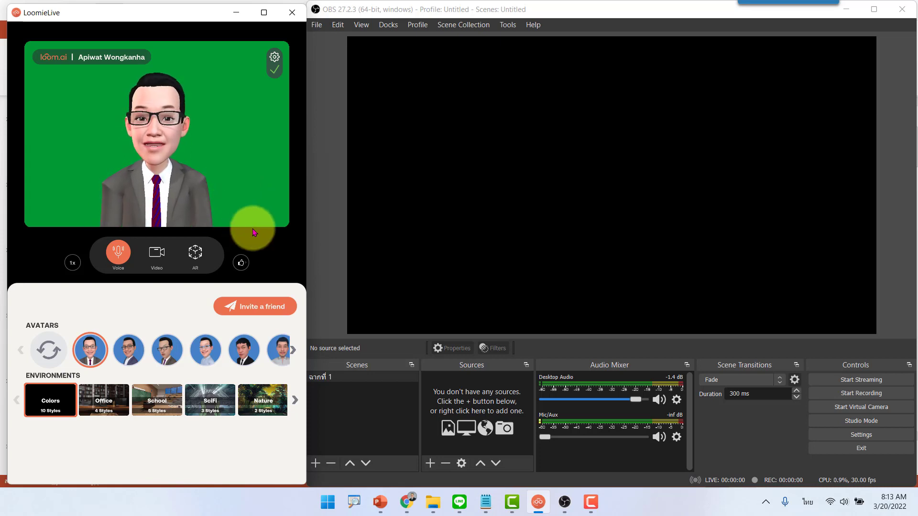
# Pass through the PowerPoint slides to the Google homepage in Chrome
pyautogui.click(380, 505)
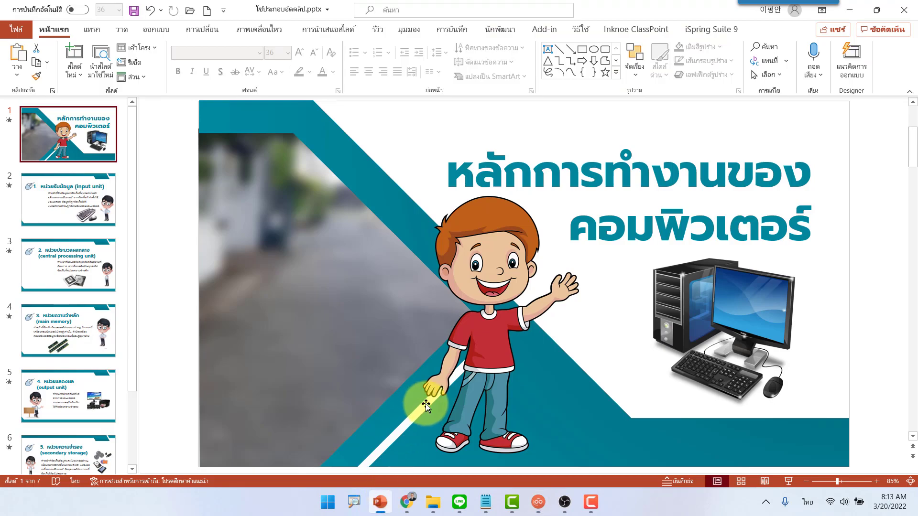
pyautogui.click(410, 504)
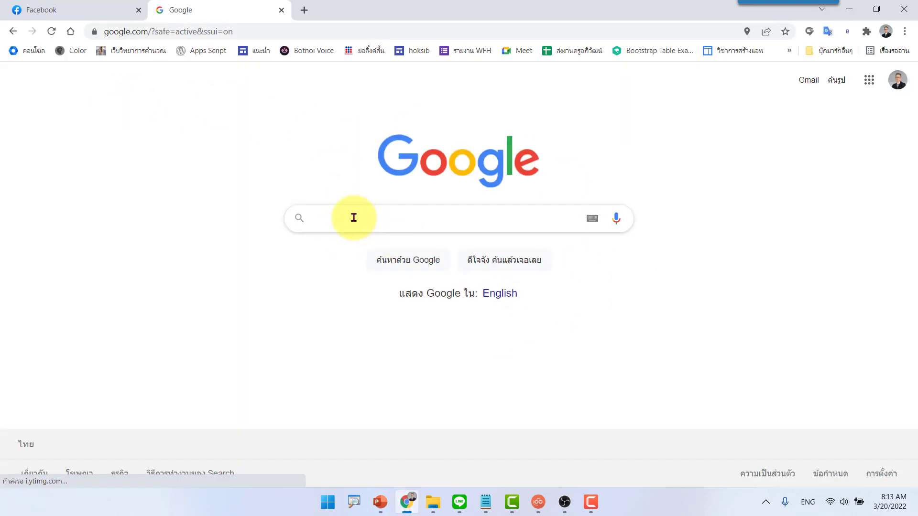
# Search Google for 'botnoi voice' and open the Botnoi Voice text-to-speech site
pyautogui.write('bot')
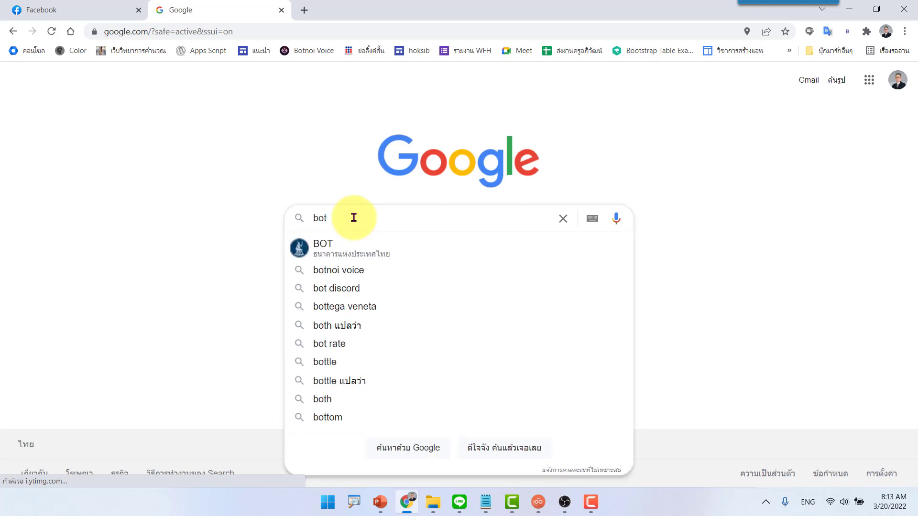
pyautogui.write('noi')
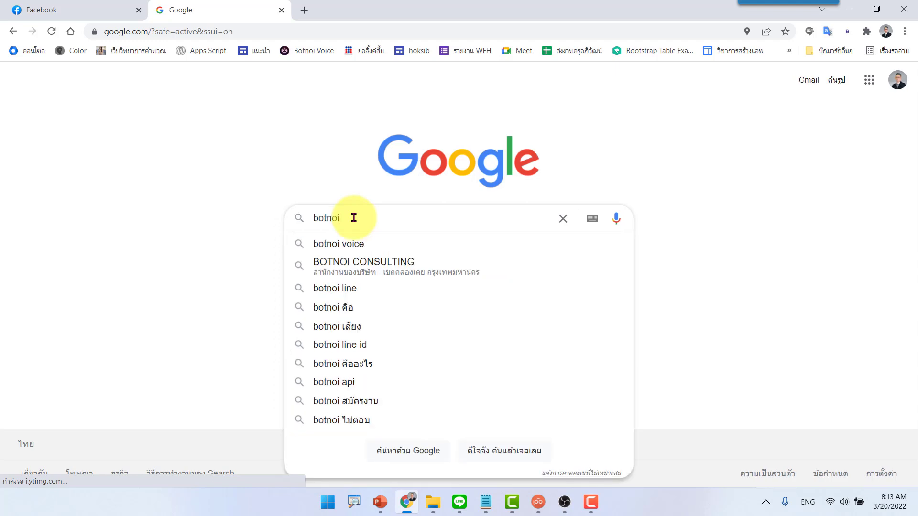
pyautogui.click(367, 250)
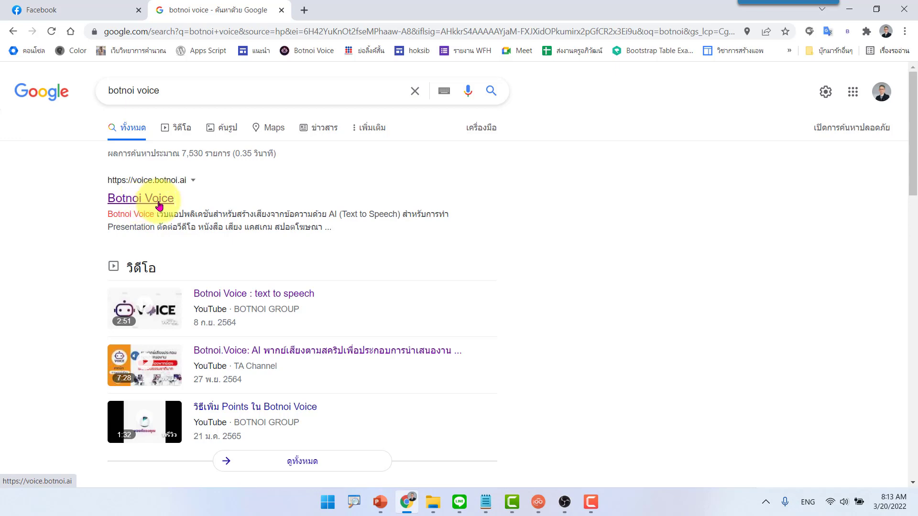
pyautogui.click(155, 204)
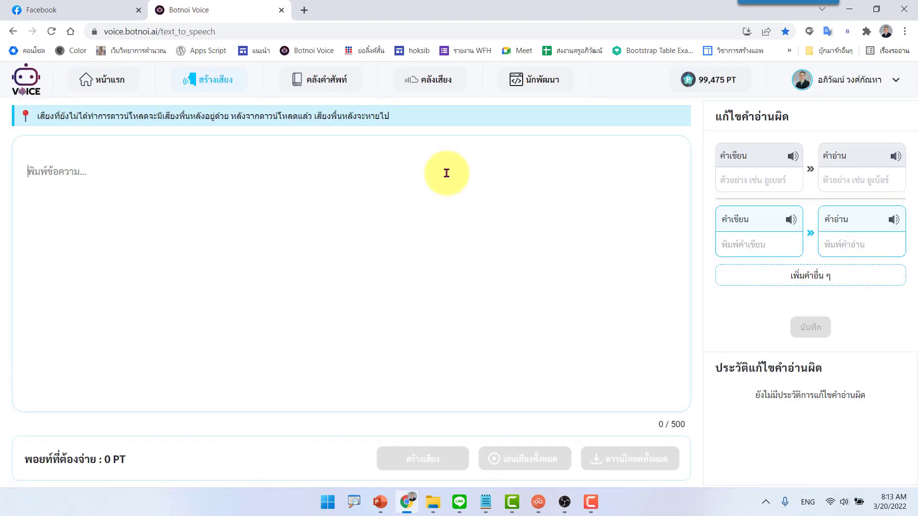
# Log out of Botnoi Voice (ออกจากระบบ), sign back in with LINE, then return to PowerPoint
pyautogui.click(896, 81)
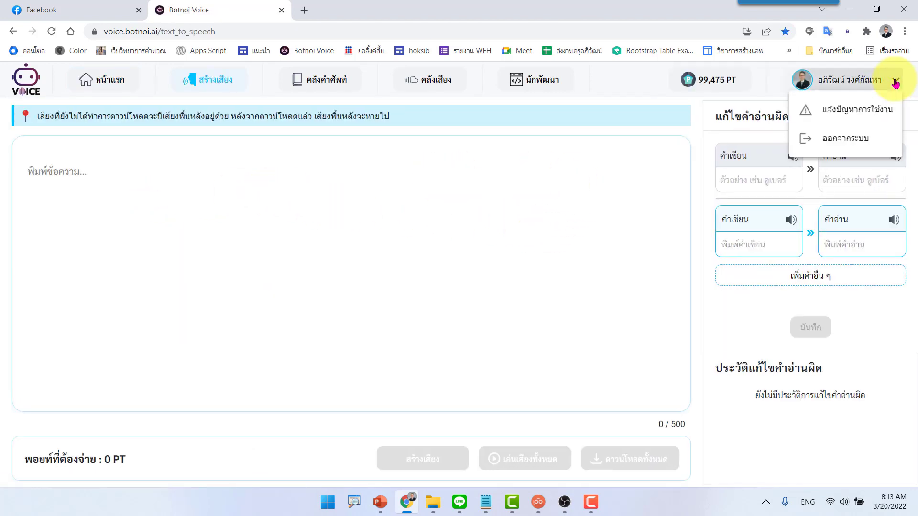
pyautogui.click(858, 139)
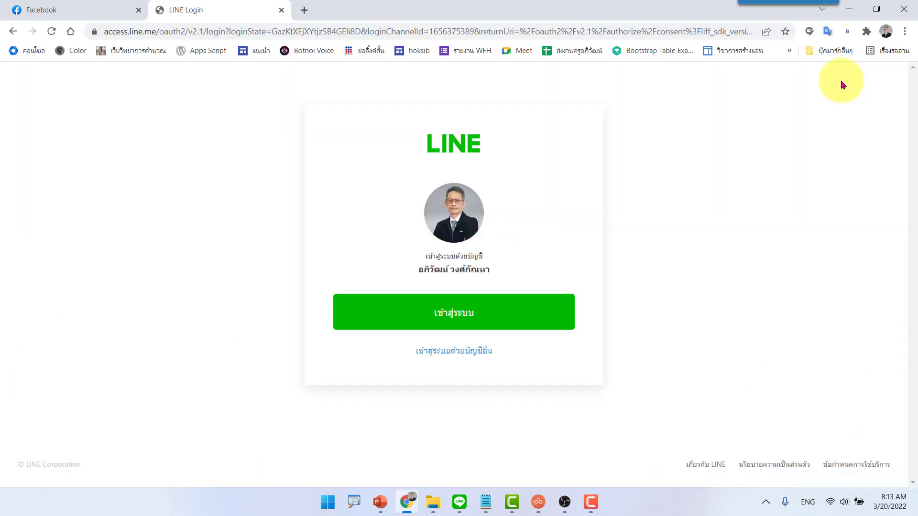
pyautogui.click(494, 310)
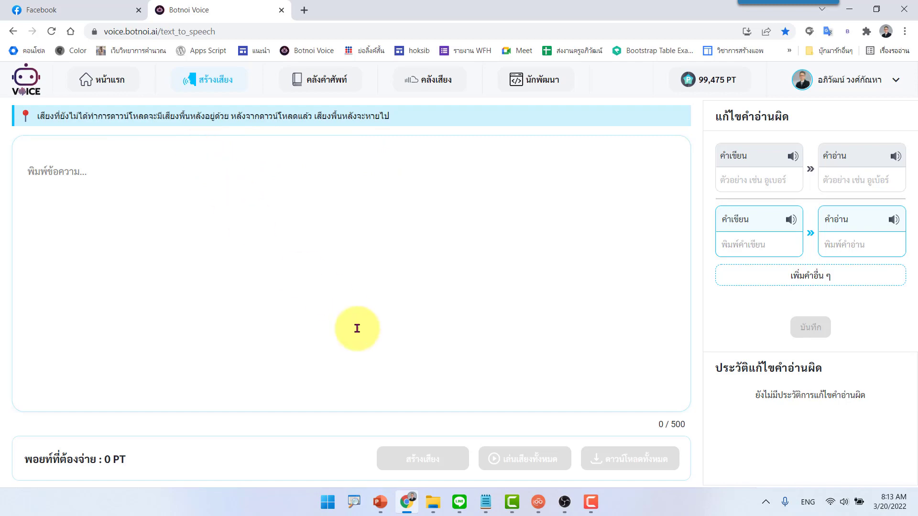
pyautogui.moveTo(380, 502)
pyautogui.click(392, 462)
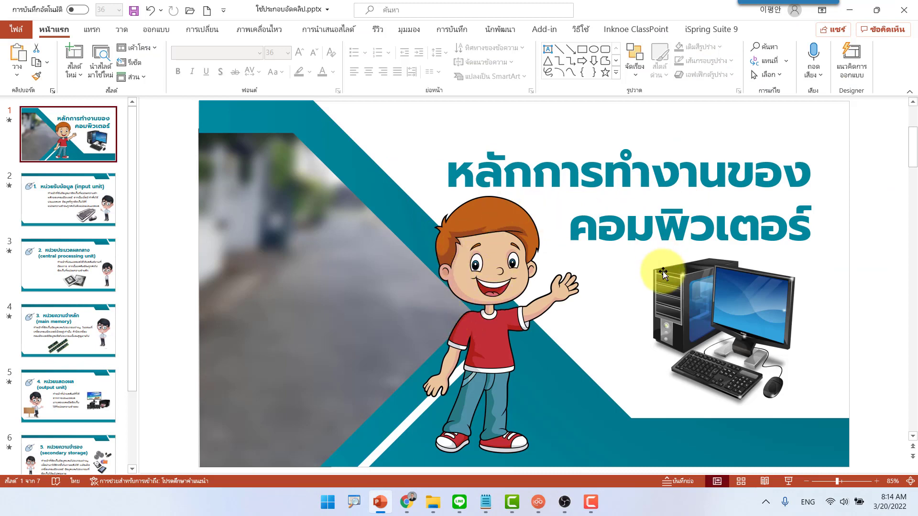
# Copy the first greeting paragraph from the 1234.txt Notepad script, then return to Botnoi Voice
pyautogui.click(485, 502)
pyautogui.click(526, 449)
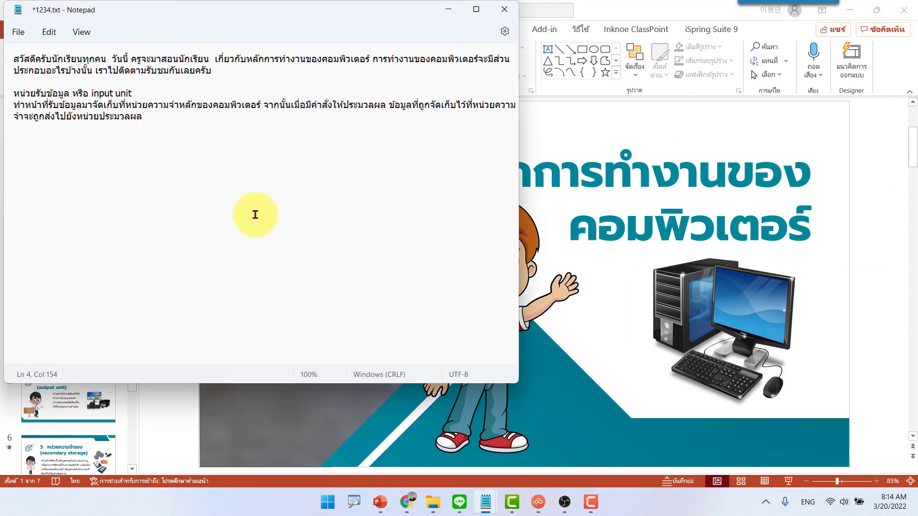
pyautogui.moveTo(292, 21); pyautogui.dragTo(510, 105)
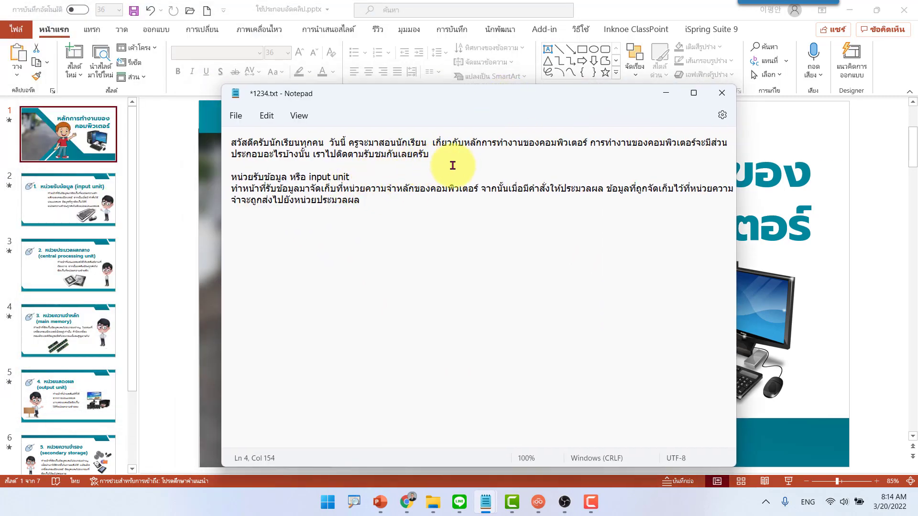
pyautogui.moveTo(571, 100); pyautogui.dragTo(420, 96)
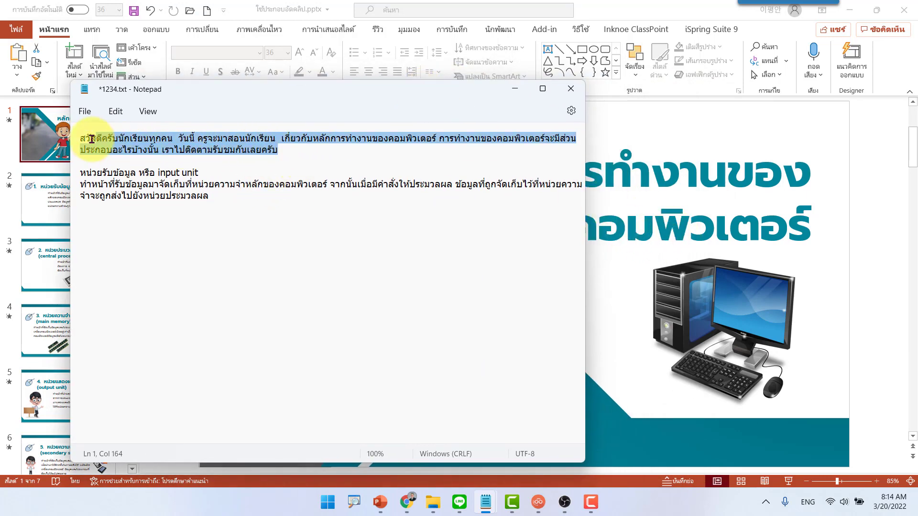
pyautogui.moveTo(297, 150); pyautogui.dragTo(79, 138)
pyautogui.hotkey('ctrl', 'c')
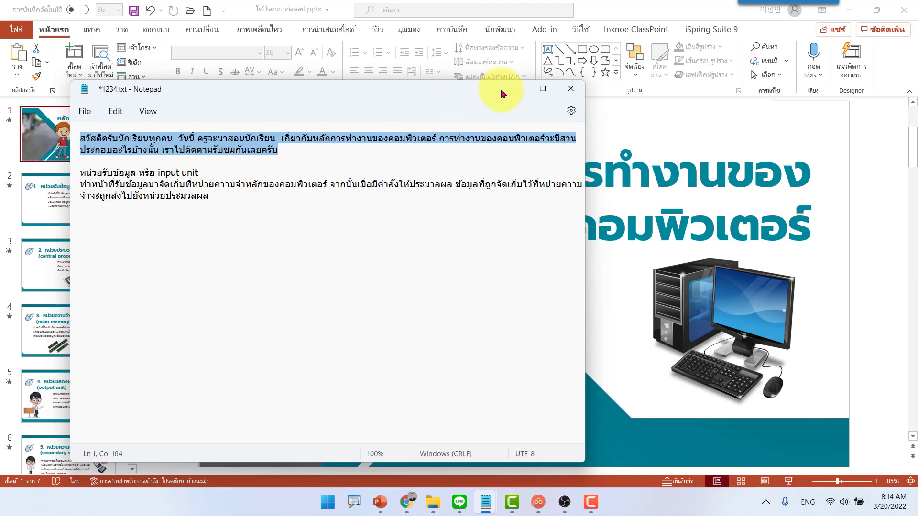
pyautogui.click(515, 90)
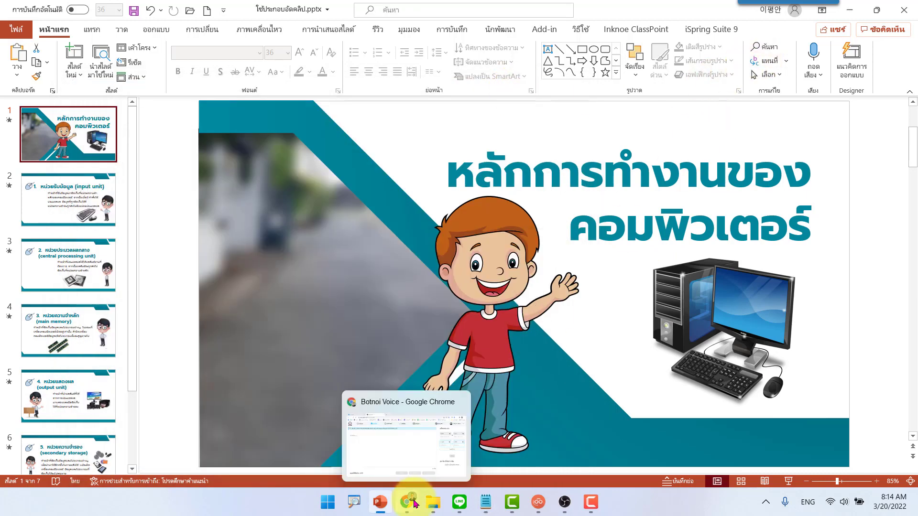
pyautogui.click(407, 501)
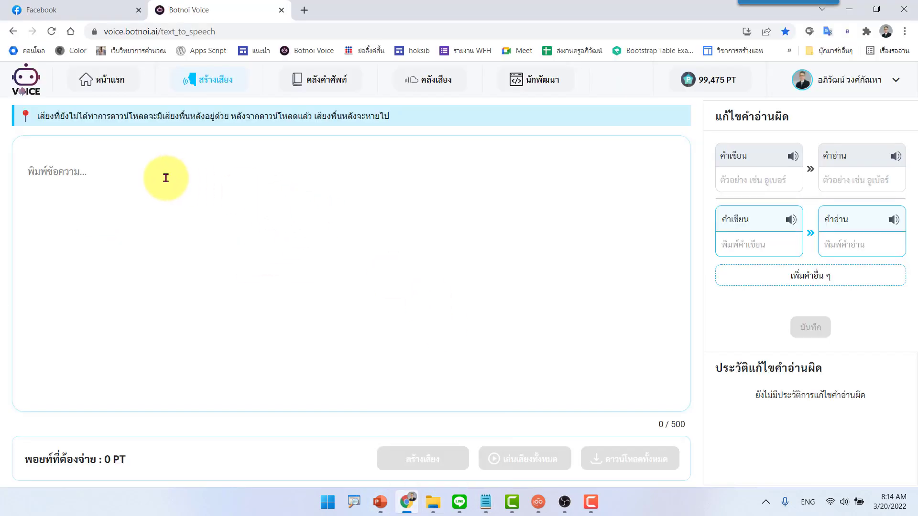
# Paste the Thai greeting paragraph (156 / 500 characters) into the text box and select it
pyautogui.hotkey('ctrl', 'v')
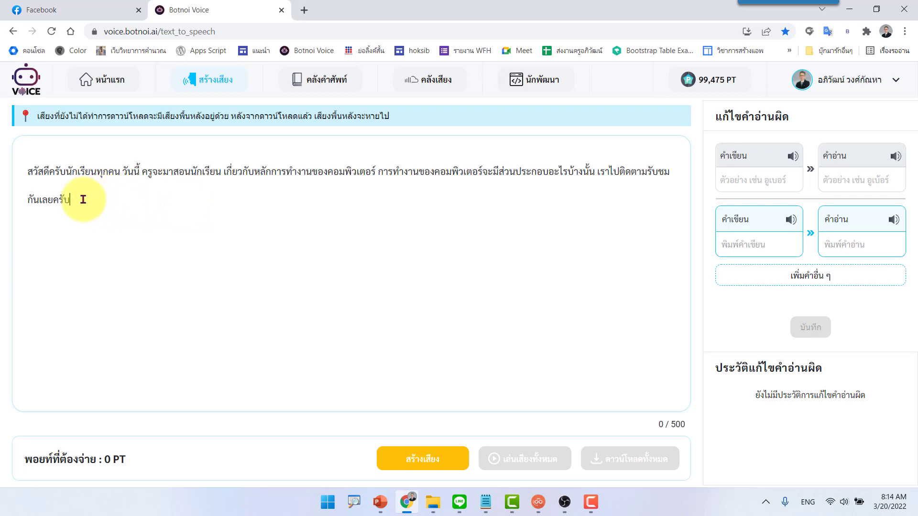
pyautogui.moveTo(83, 200); pyautogui.dragTo(31, 182)
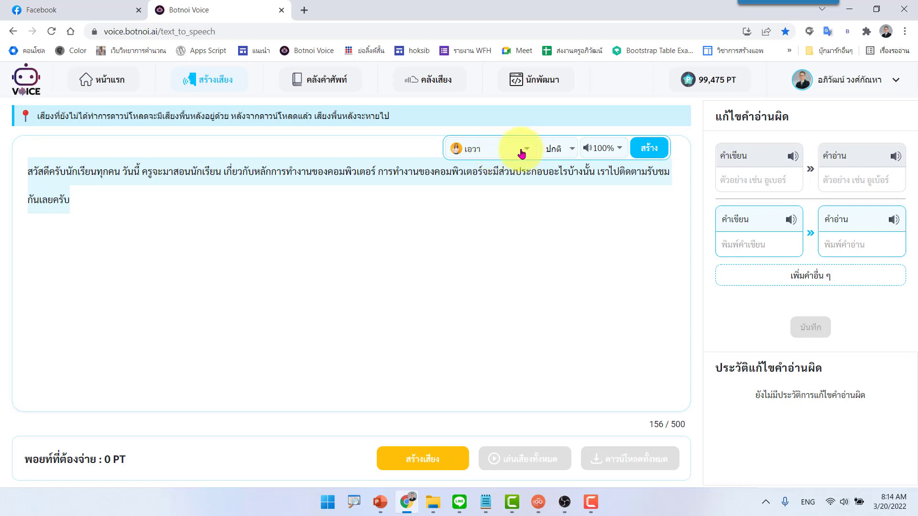
# Choose the ครูดีดี้ voice and generate the greeting audio with สร้าง, costing 156 PT
pyautogui.click(522, 152)
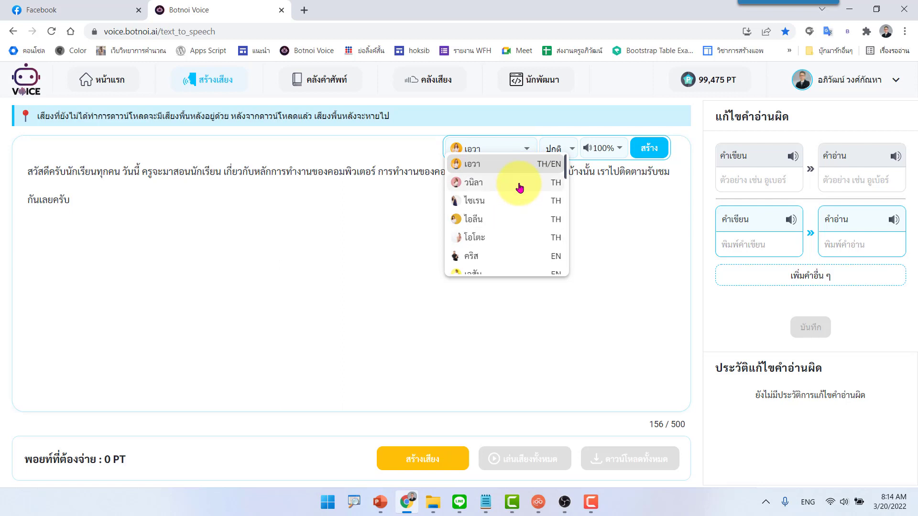
pyautogui.scroll(-3, 518, 187)
pyautogui.scroll(3, 518, 188)
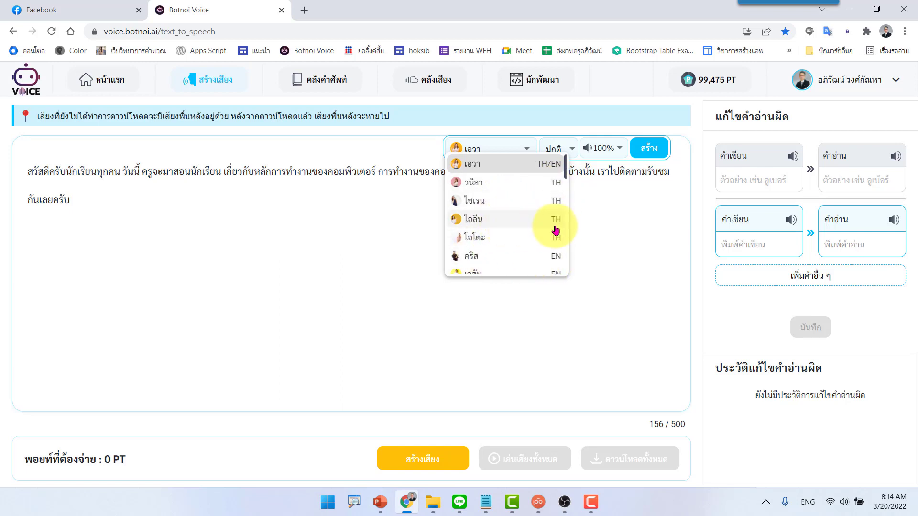
pyautogui.scroll(-1, 507, 244)
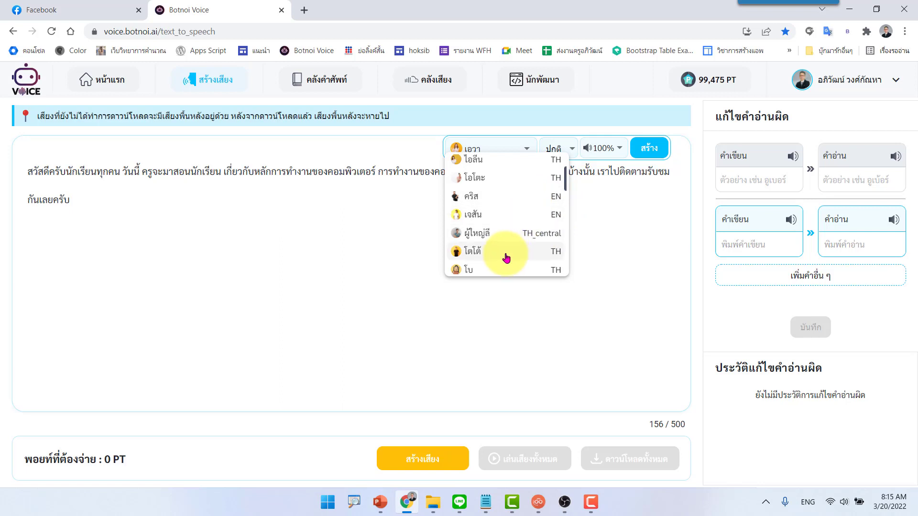
pyautogui.scroll(-1, 504, 253)
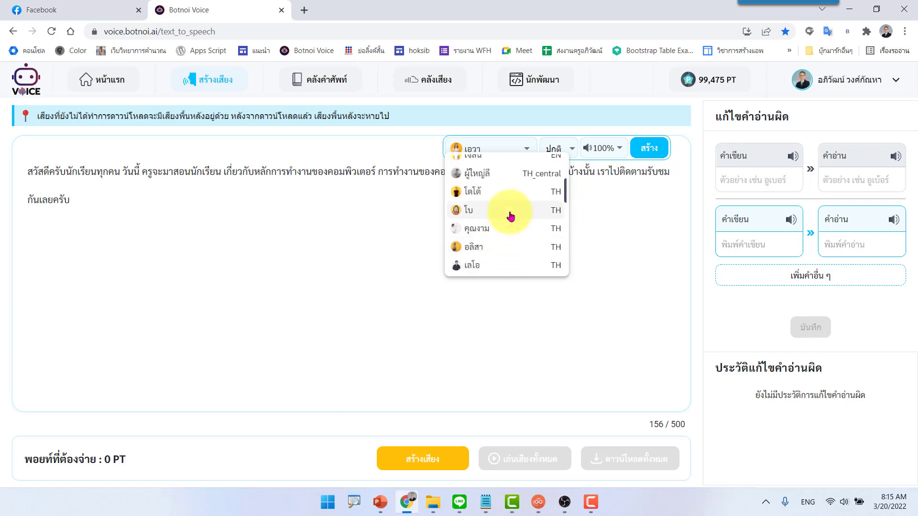
pyautogui.scroll(-1, 513, 211)
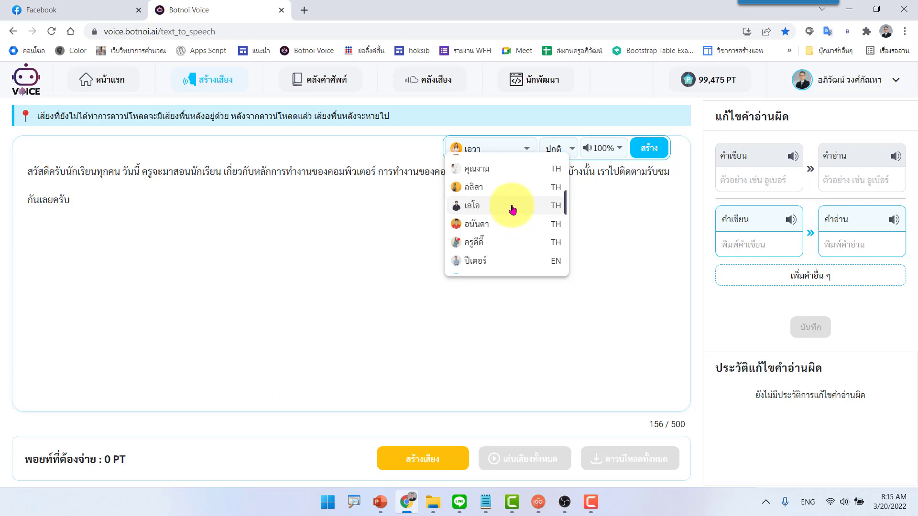
pyautogui.scroll(-1, 513, 209)
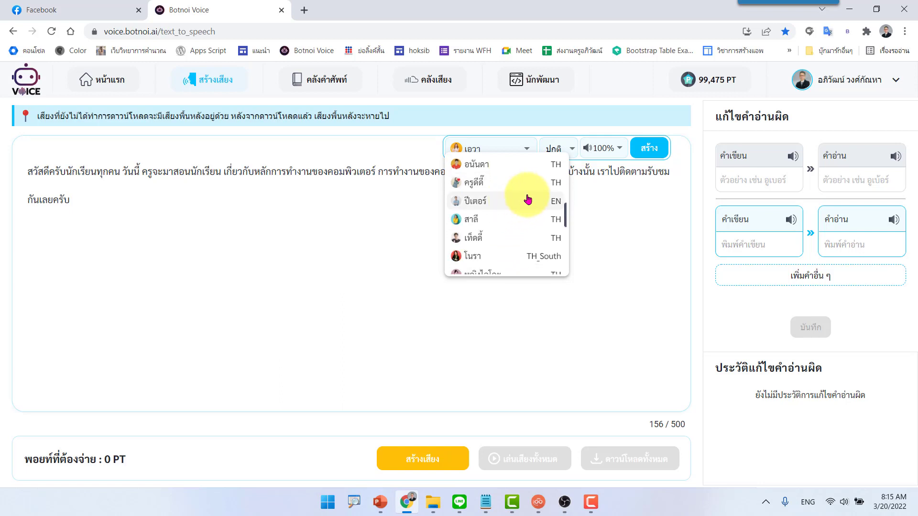
pyautogui.click(503, 187)
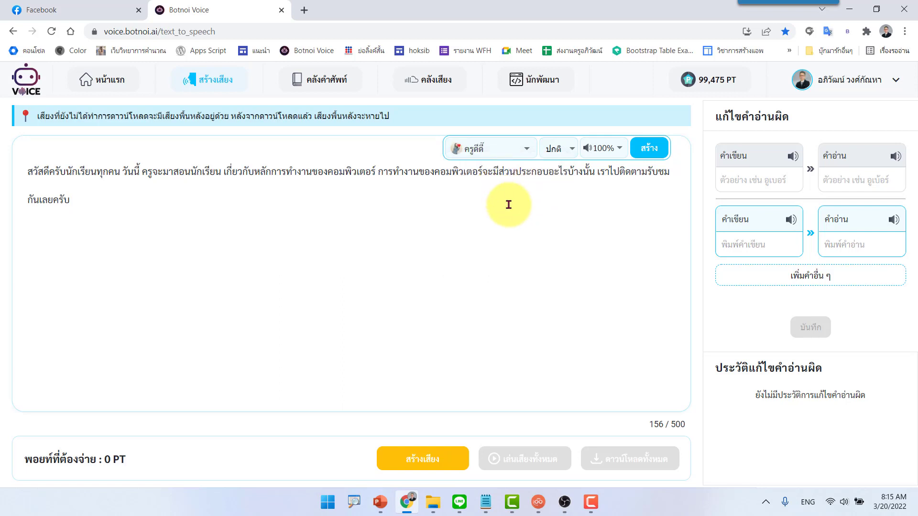
pyautogui.click(658, 151)
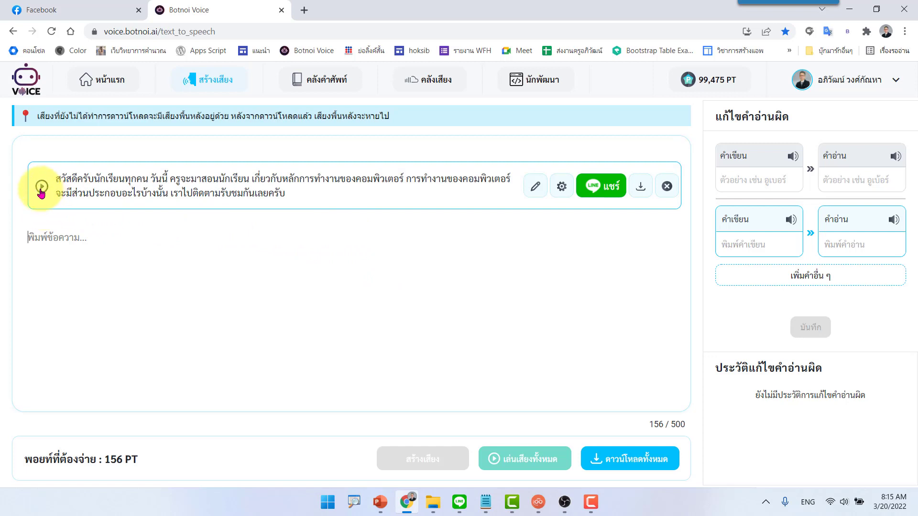
# Play and pause the greeting clip, then open its voice settings (ครูดีดี้, ปกติ, 100%)
pyautogui.click(42, 190)
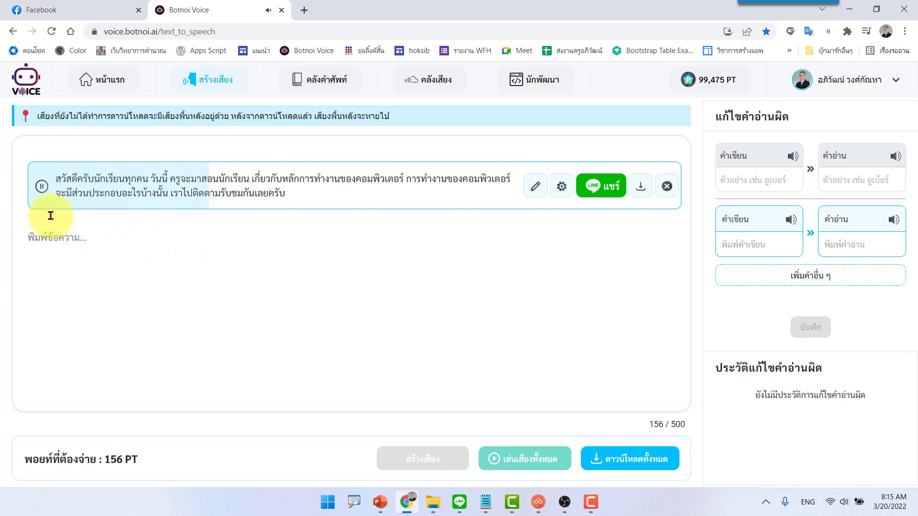
pyautogui.click(42, 191)
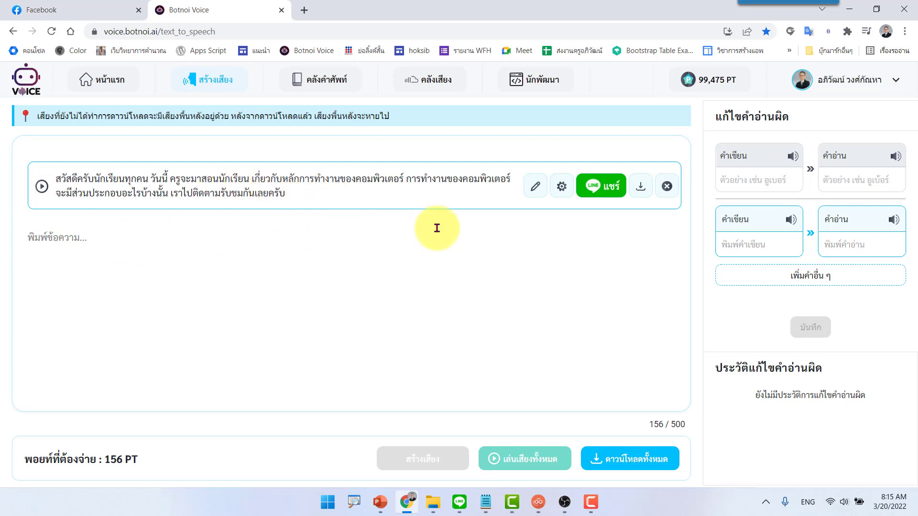
pyautogui.click(562, 191)
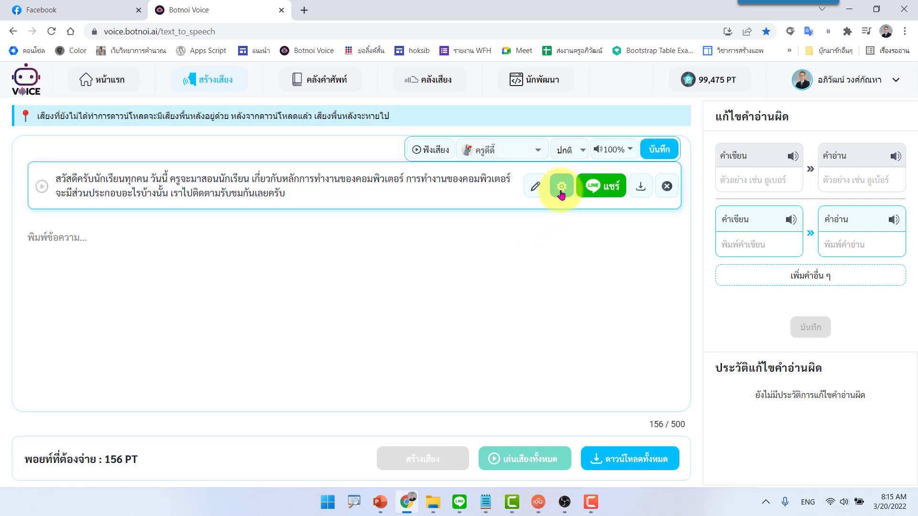
# Change the greeting clip's voice to แม็กซ์ at ปกติ speed, 100%, and save with บันทึก
pyautogui.click(518, 154)
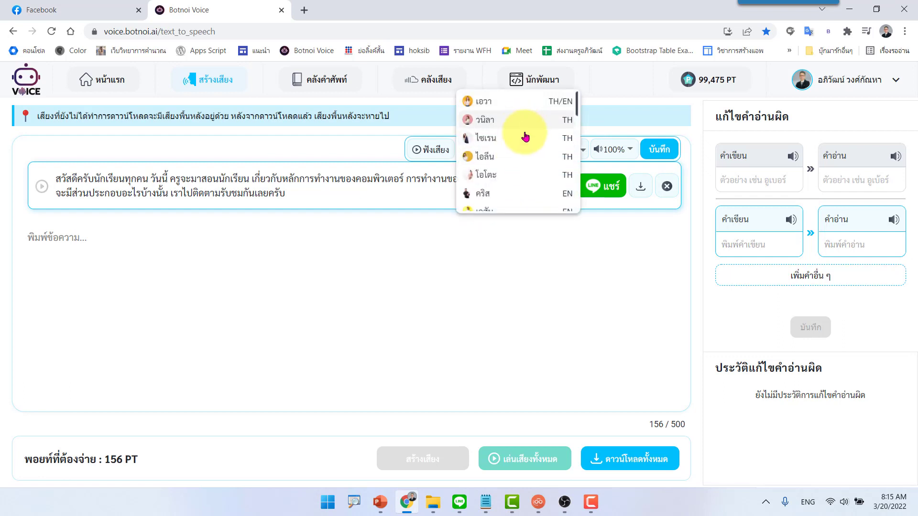
pyautogui.scroll(-1, 524, 143)
pyautogui.scroll(-1, 526, 138)
pyautogui.scroll(-1, 531, 136)
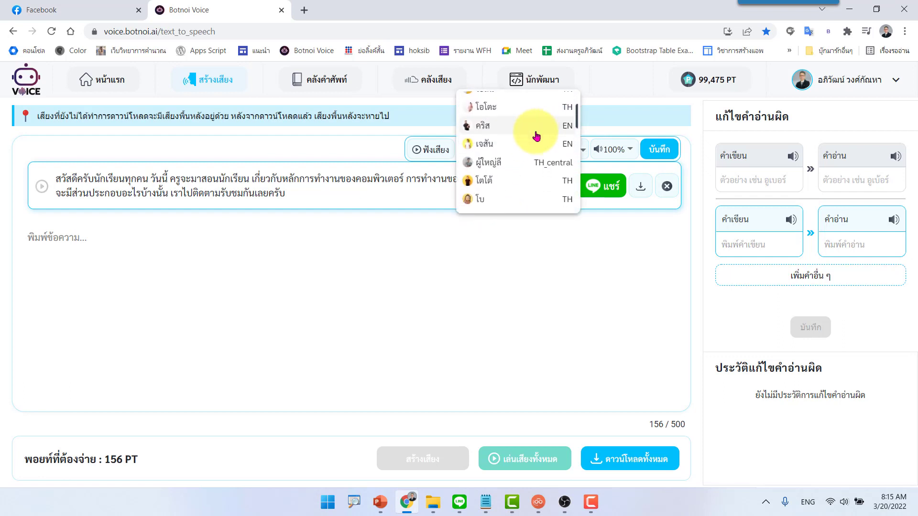
pyautogui.scroll(-1, 536, 137)
pyautogui.scroll(-2, 533, 138)
pyautogui.scroll(-2, 528, 139)
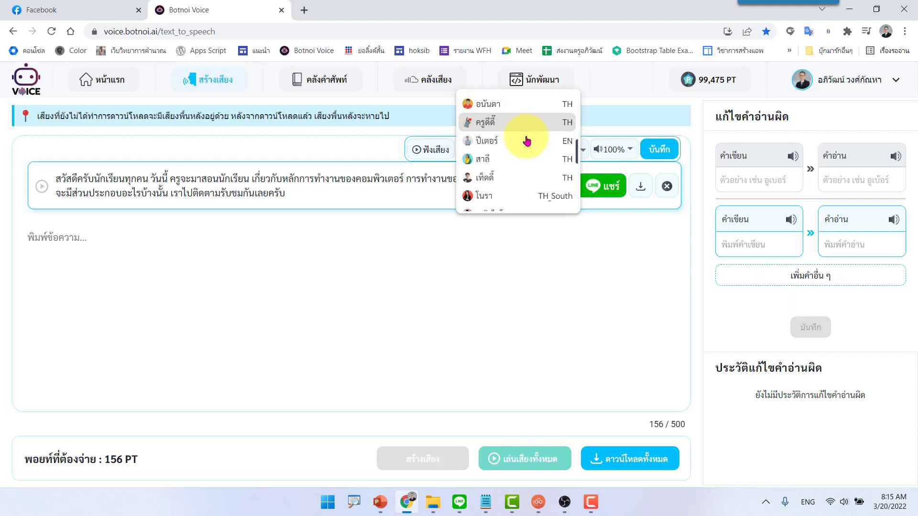
pyautogui.scroll(-1, 519, 171)
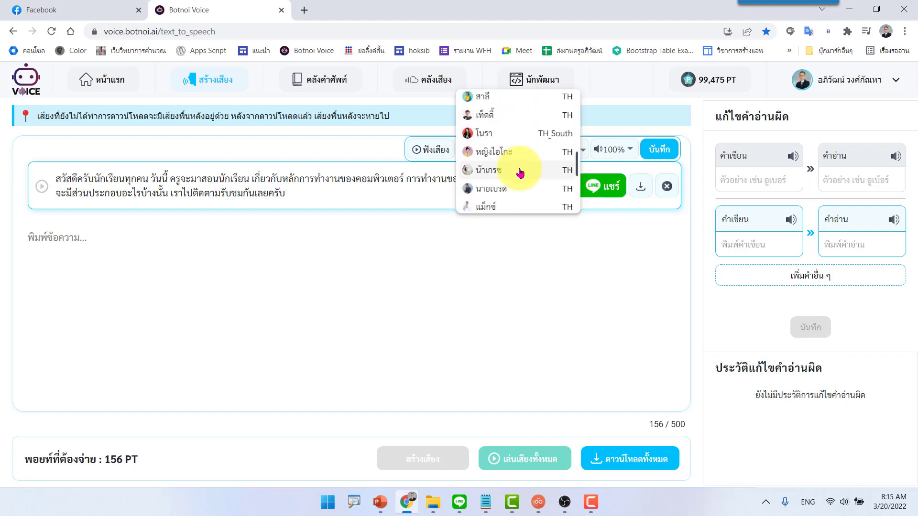
pyautogui.scroll(-1, 519, 173)
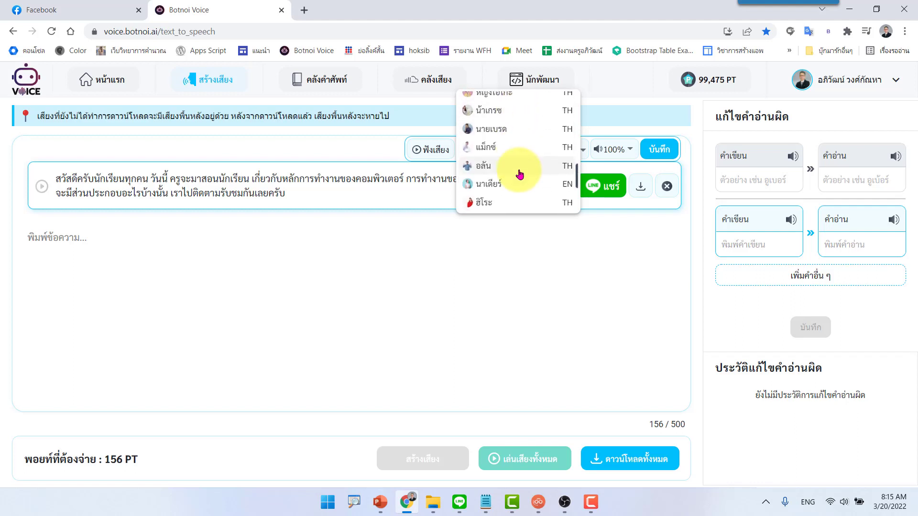
pyautogui.click(495, 148)
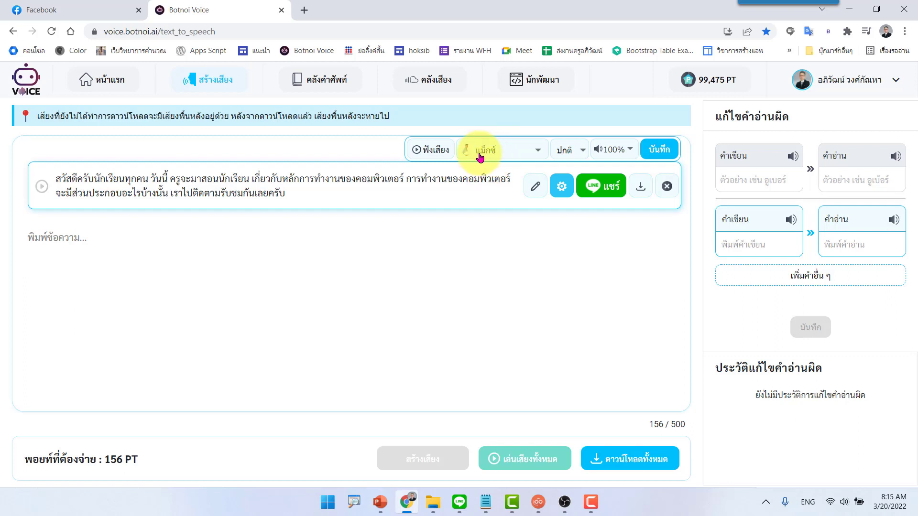
pyautogui.click(666, 153)
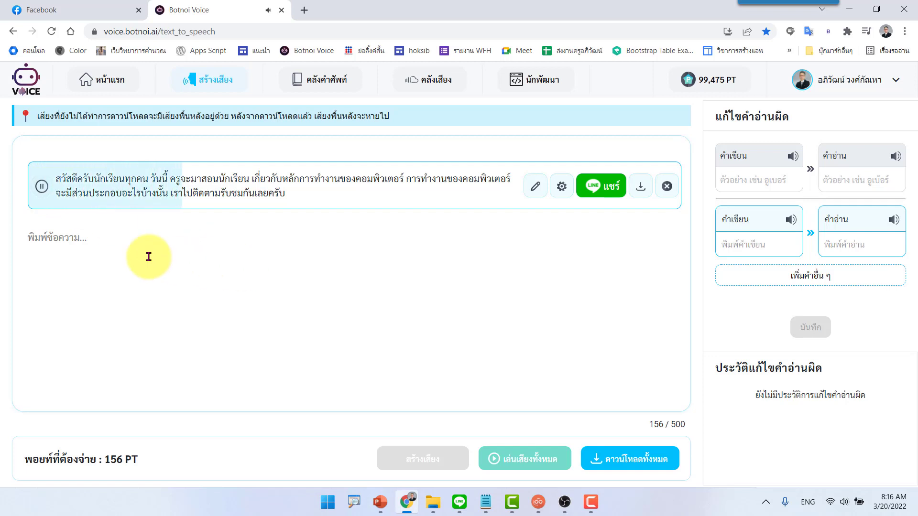
pyautogui.click(41, 187)
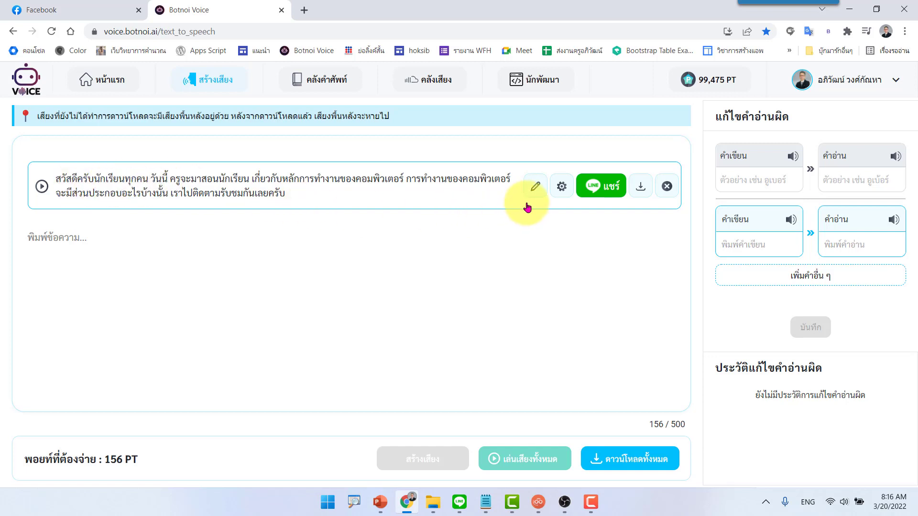
pyautogui.click(534, 187)
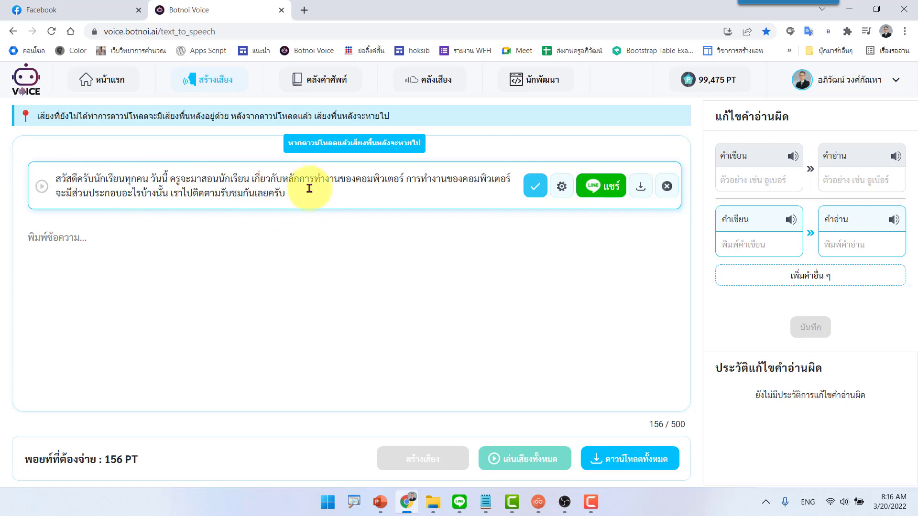
pyautogui.click(534, 192)
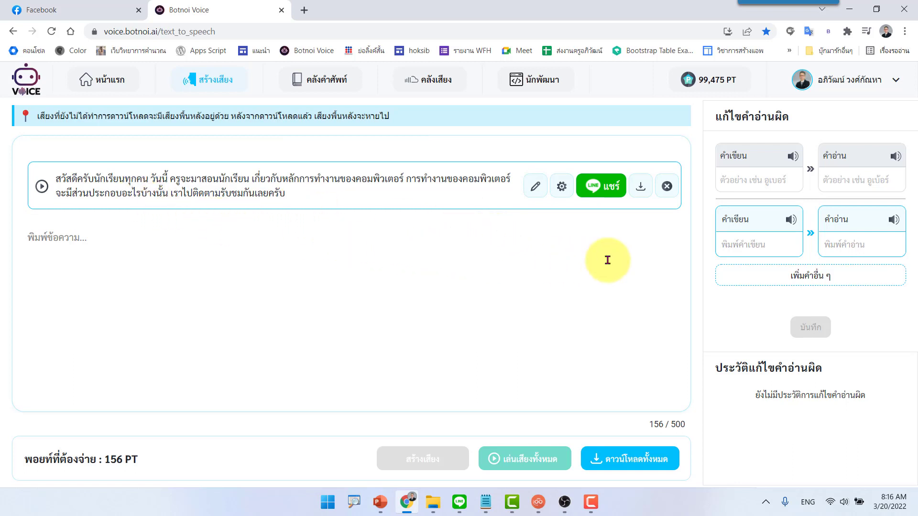
# Download the greeting clip as an mp3 to the Desktop and dismiss the success message
pyautogui.click(641, 188)
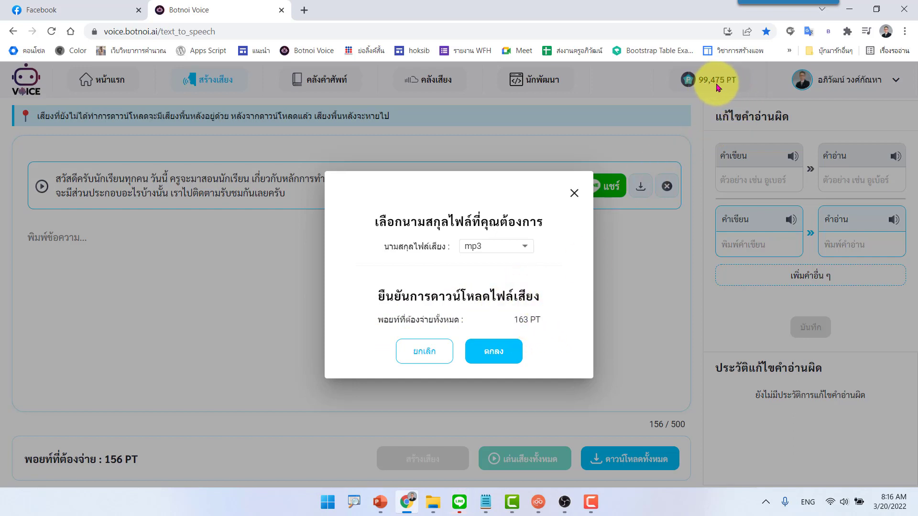
pyautogui.click(503, 362)
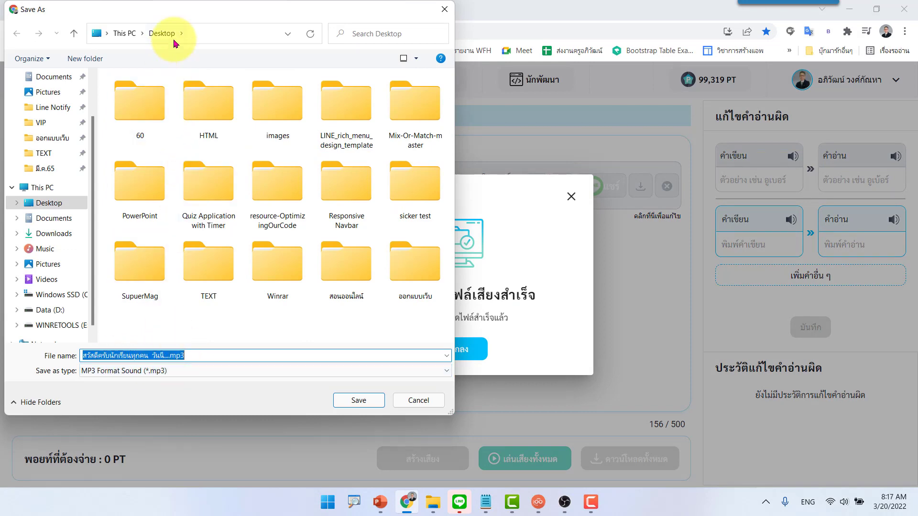
pyautogui.click(355, 402)
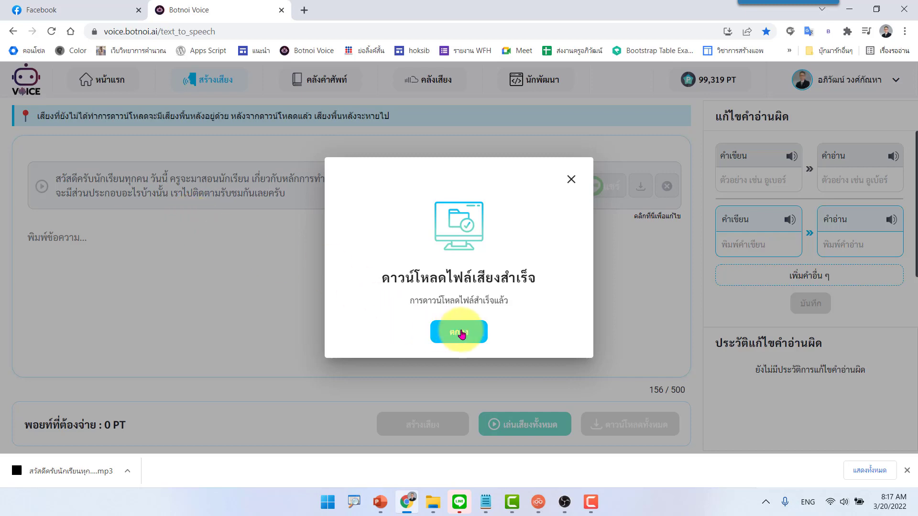
pyautogui.click(446, 332)
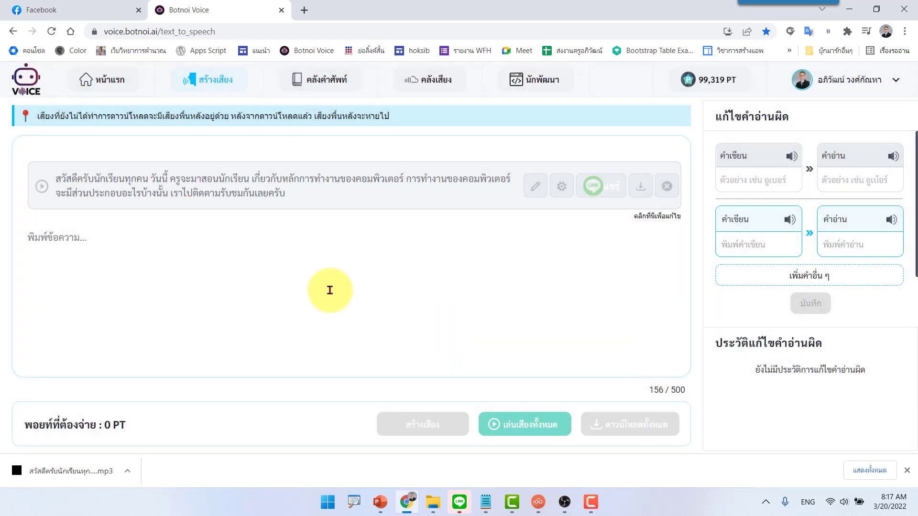
# Select the input unit paragraph in the 1234.txt notes
pyautogui.moveTo(485, 501)
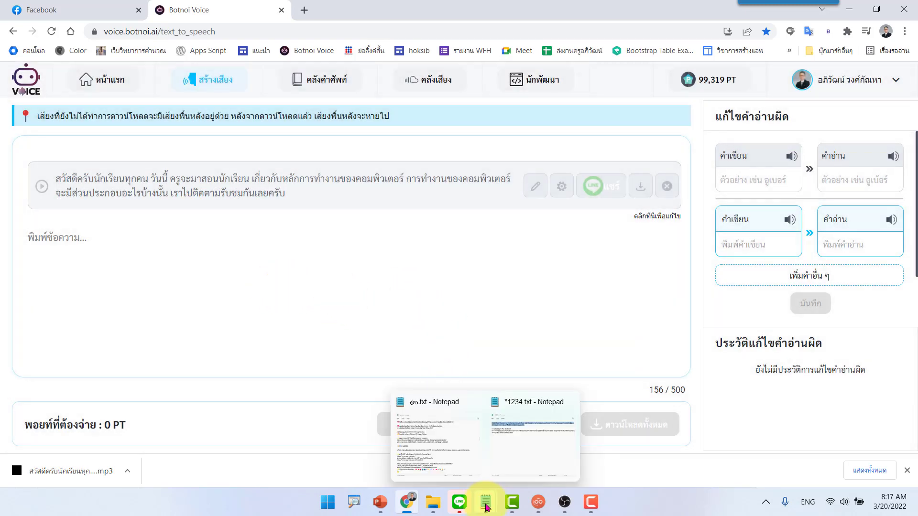
pyautogui.click(529, 450)
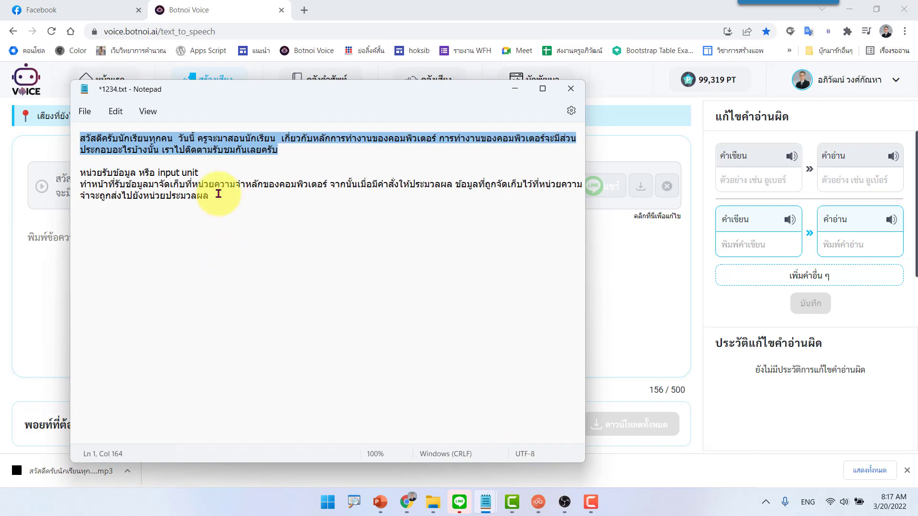
pyautogui.click(221, 195)
pyautogui.moveTo(221, 194); pyautogui.dragTo(81, 176)
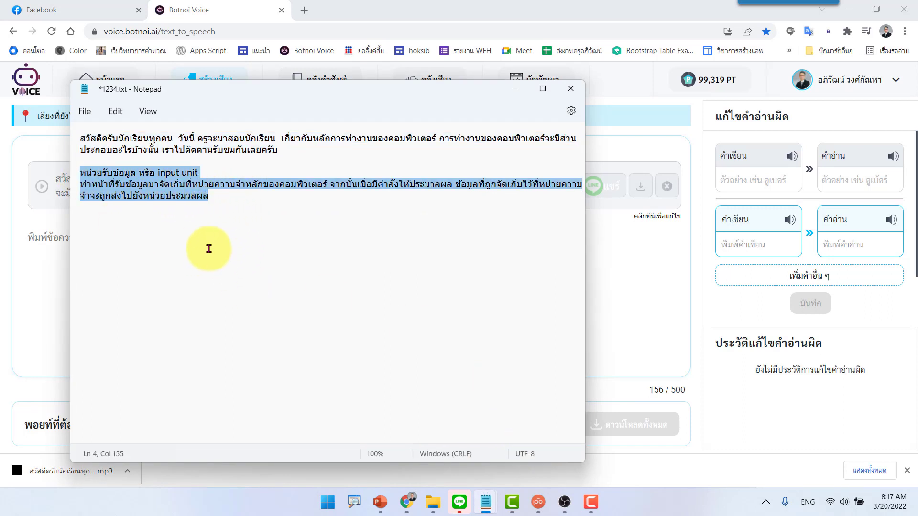
# Check the input unit paragraph against slide 2 in PowerPoint, then return to Botnoi Voice
pyautogui.click(380, 501)
pyautogui.click(94, 201)
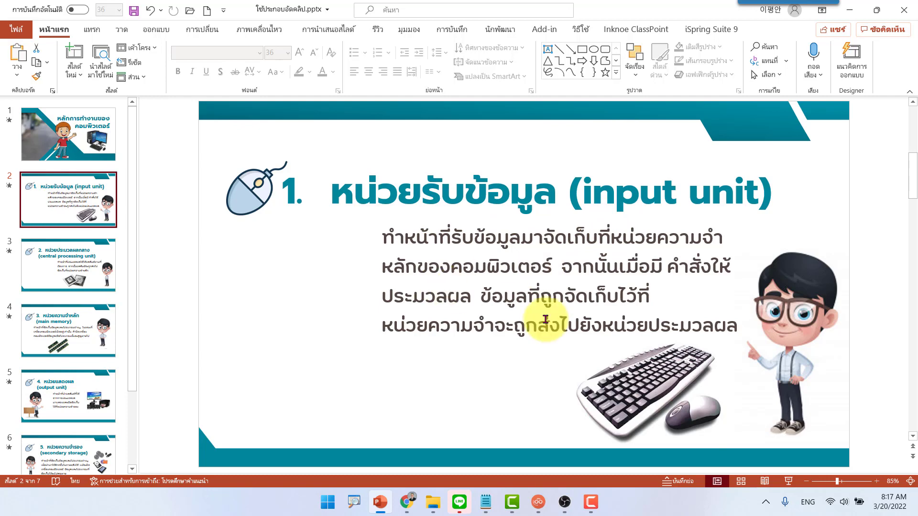
pyautogui.click(406, 502)
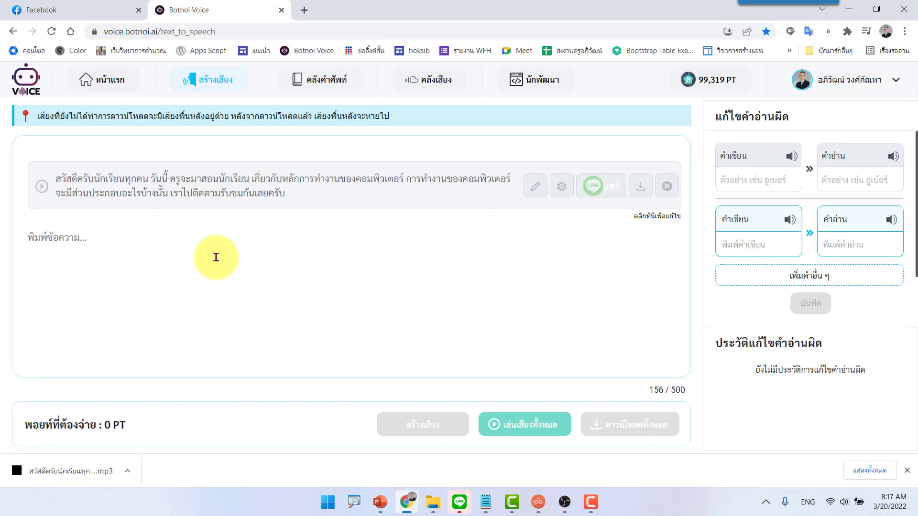
# Paste the input unit paragraph as a new block, generate its speech and preview it
pyautogui.write('หน่วยรับข้อมูล หรือ input unitทำหน้าที่รับข้อมูลมาจัดเก็บที่หน่วยความจำหลักของคอมพิวเตอร์ จากนั้นเมื่อมีคำสั่งให้ประมวลผล ข้อมูลที่ถูกจัดเก็บไว้ที่หน่วยความจำจะถูกส่งไปยังหน่วยประมวลผล')
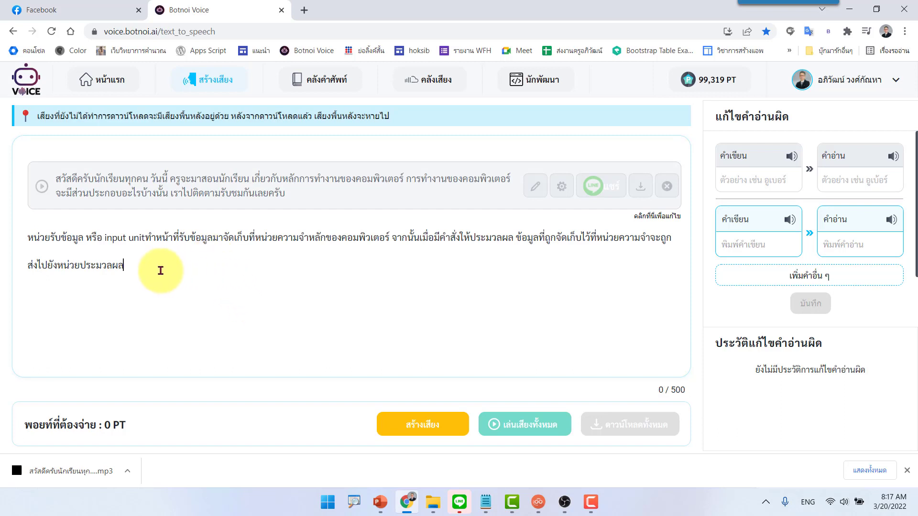
pyautogui.moveTo(135, 266); pyautogui.dragTo(41, 242)
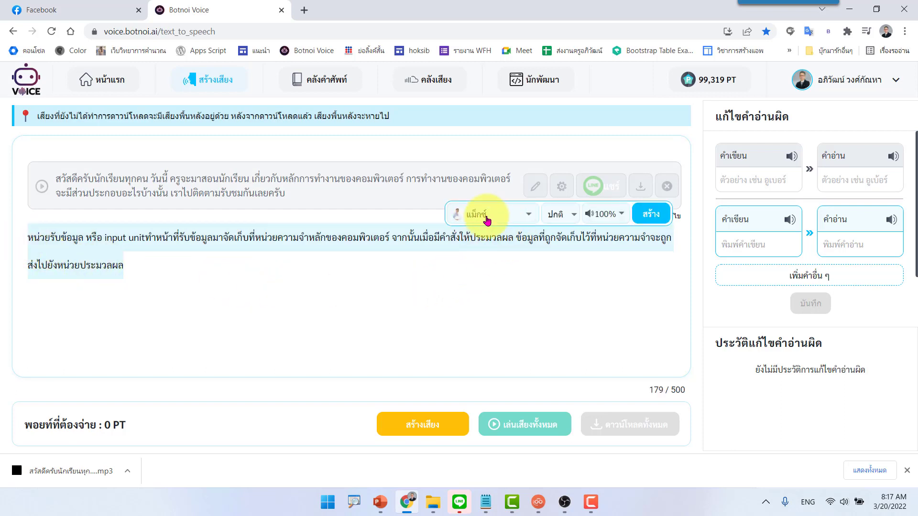
pyautogui.click(652, 214)
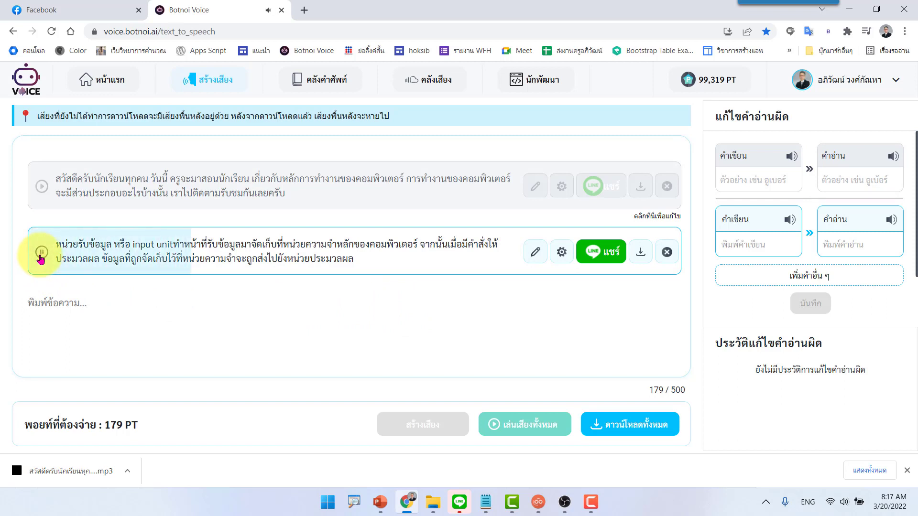
pyautogui.click(41, 253)
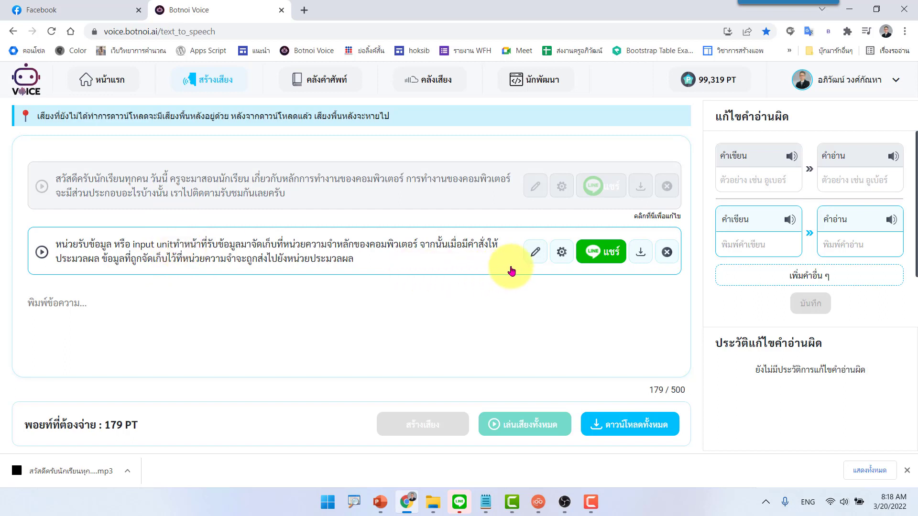
# Insert 0.5 s delay pauses after หน่วยรับข้อมูล and after input unit in block 2
pyautogui.click(535, 252)
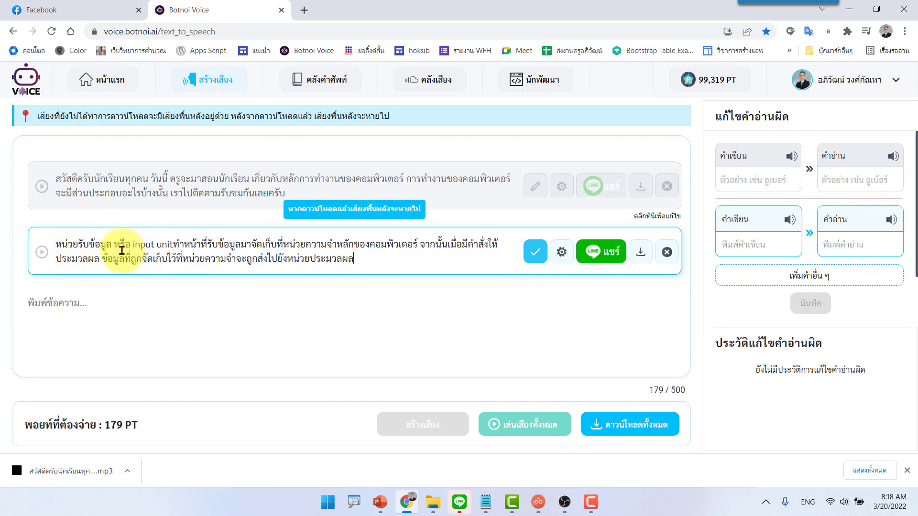
pyautogui.click(114, 245)
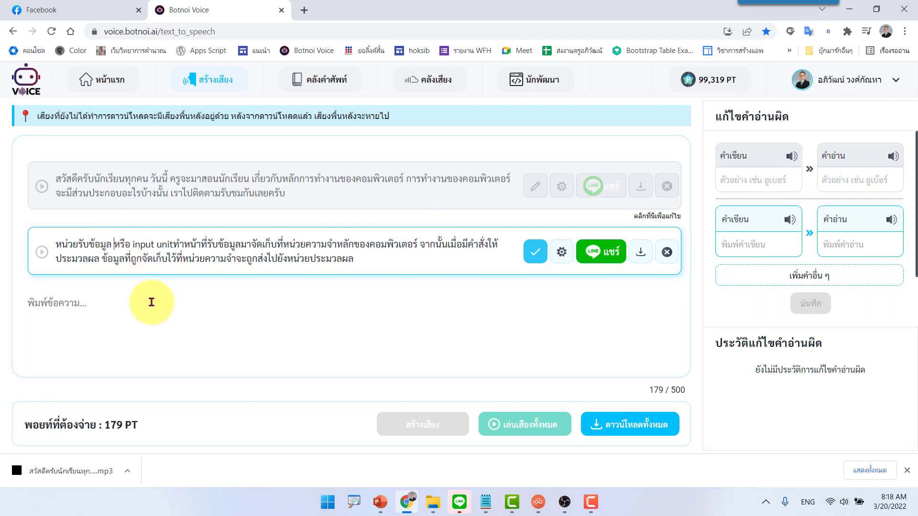
pyautogui.press('space')
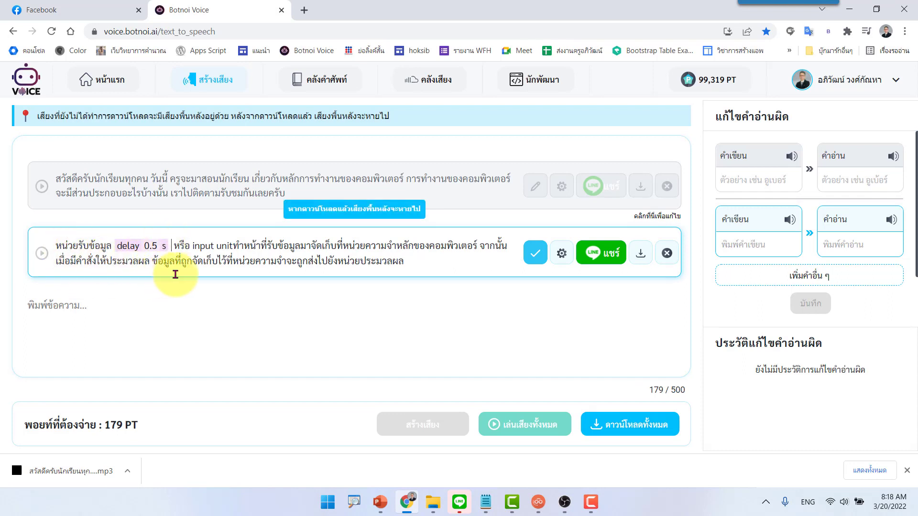
pyautogui.click(233, 246)
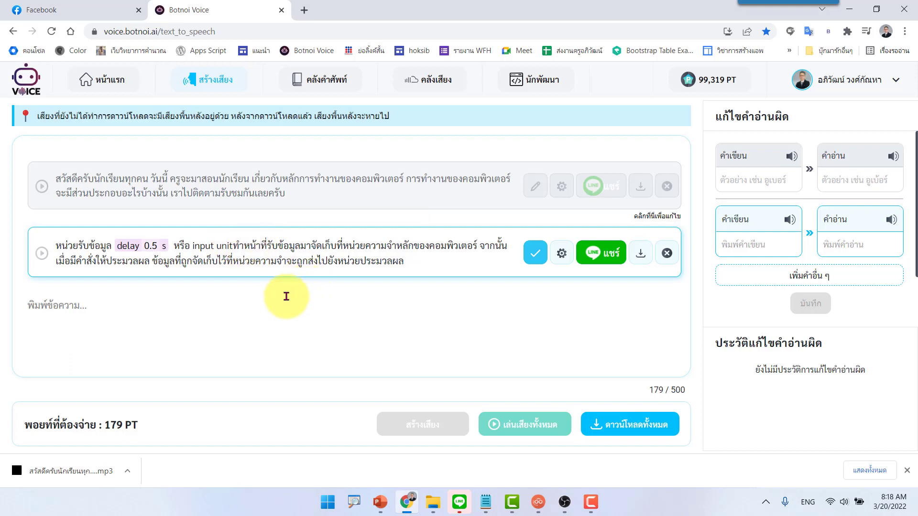
pyautogui.hotkey('ctrl', 'v')
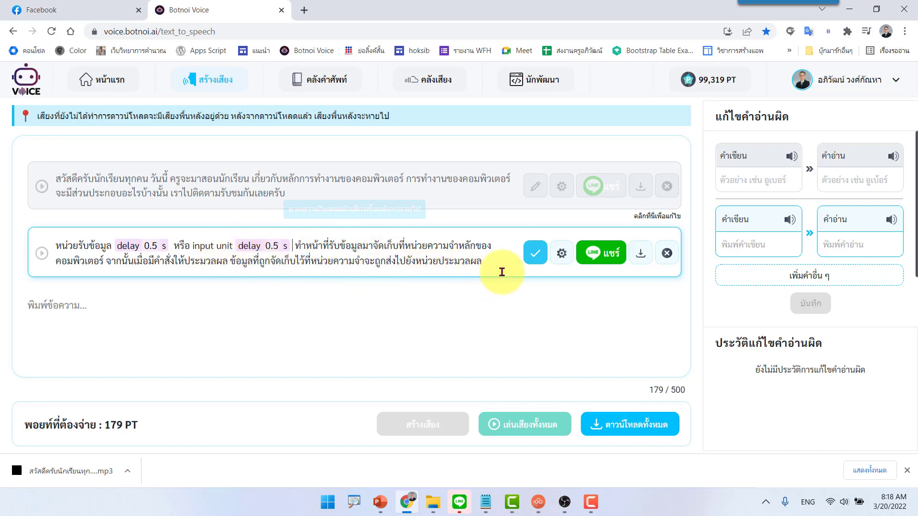
# Regenerate the second clip and play it to check the pauses
pyautogui.click(534, 259)
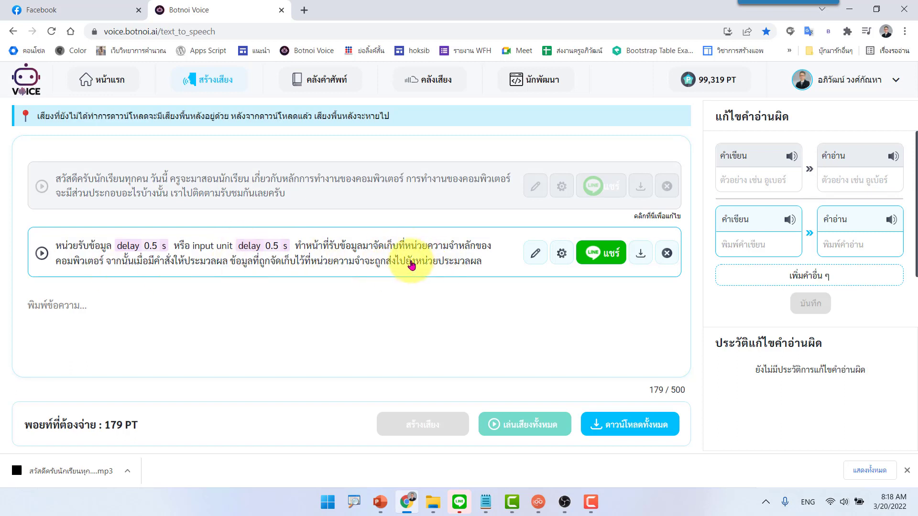
pyautogui.click(42, 253)
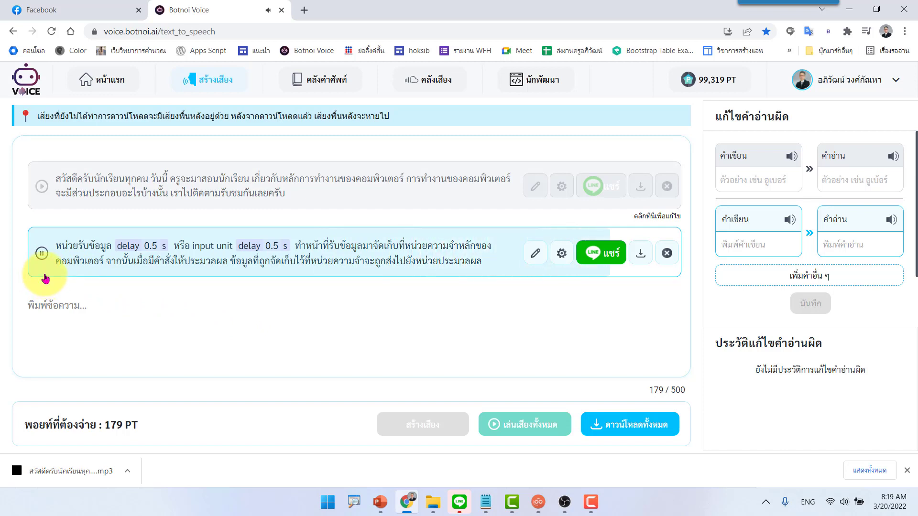
pyautogui.click(41, 253)
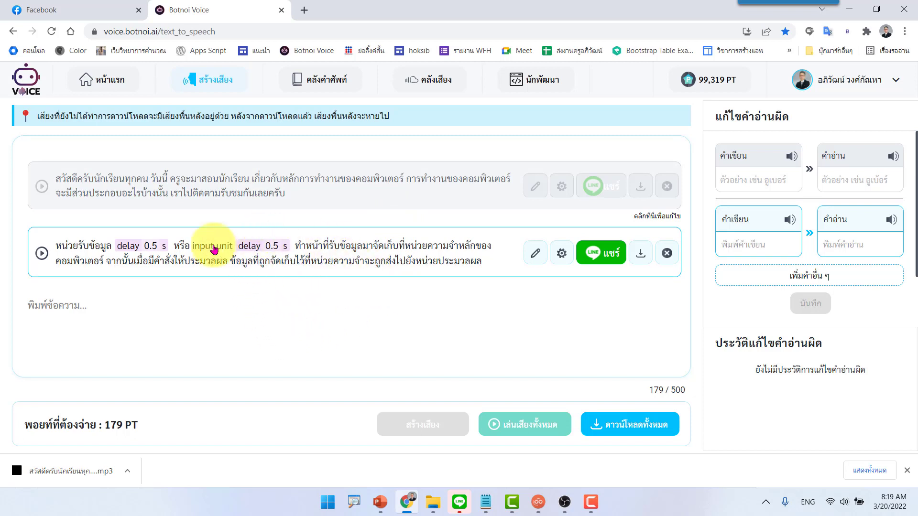
# Download the input unit clip as an MP3 to the Desktop, then minimise Chrome
pyautogui.click(641, 253)
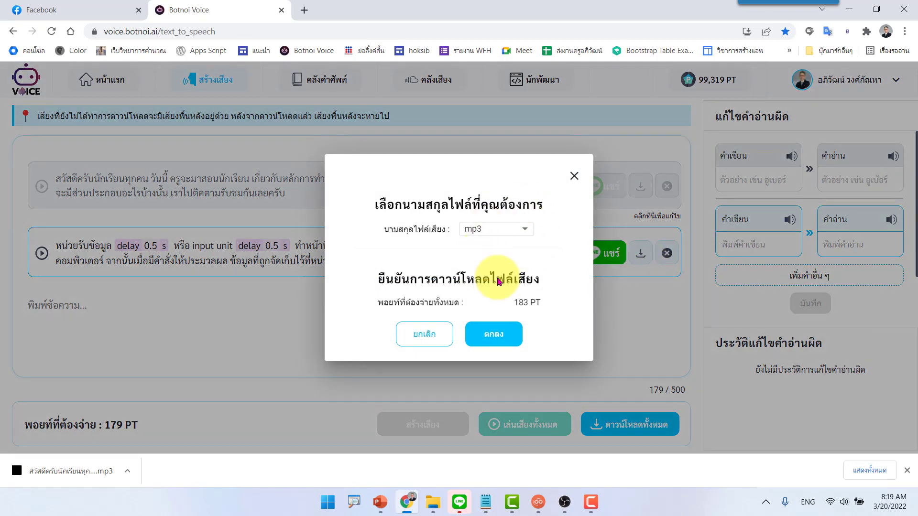
pyautogui.click(497, 337)
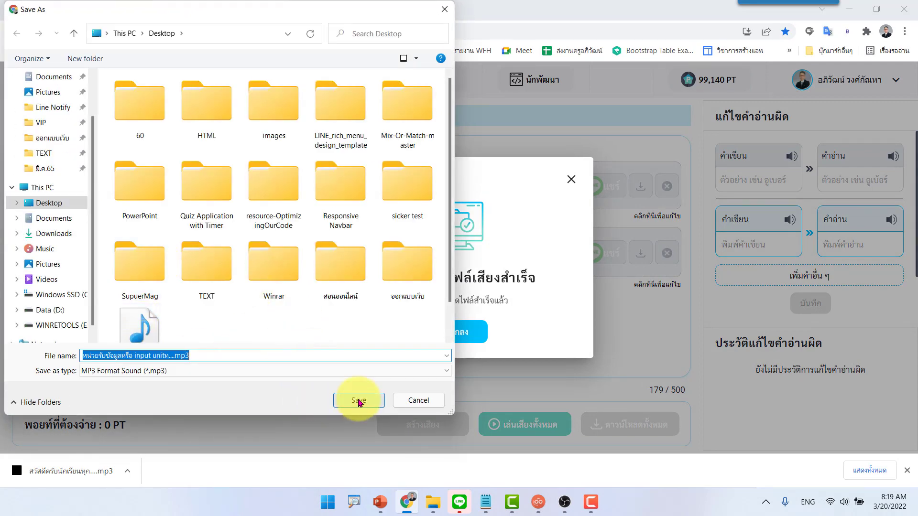
pyautogui.click(359, 401)
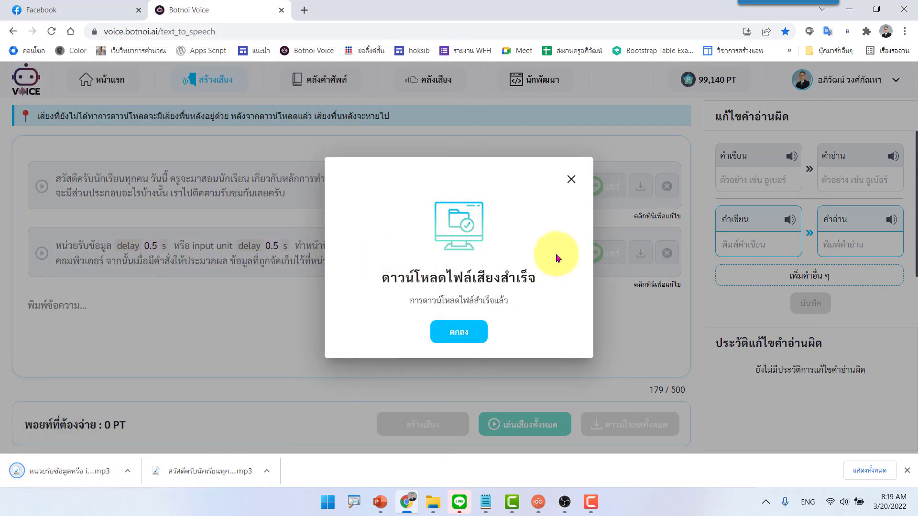
pyautogui.click(468, 334)
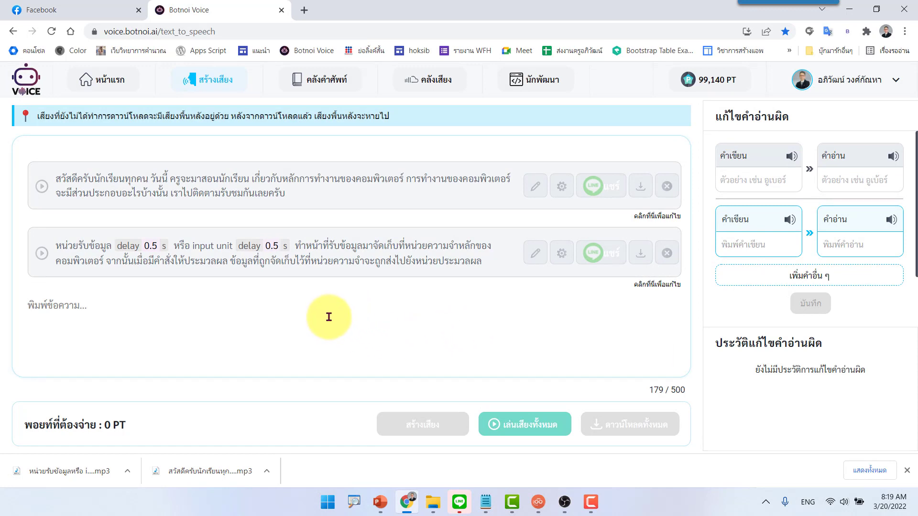
pyautogui.click(850, 11)
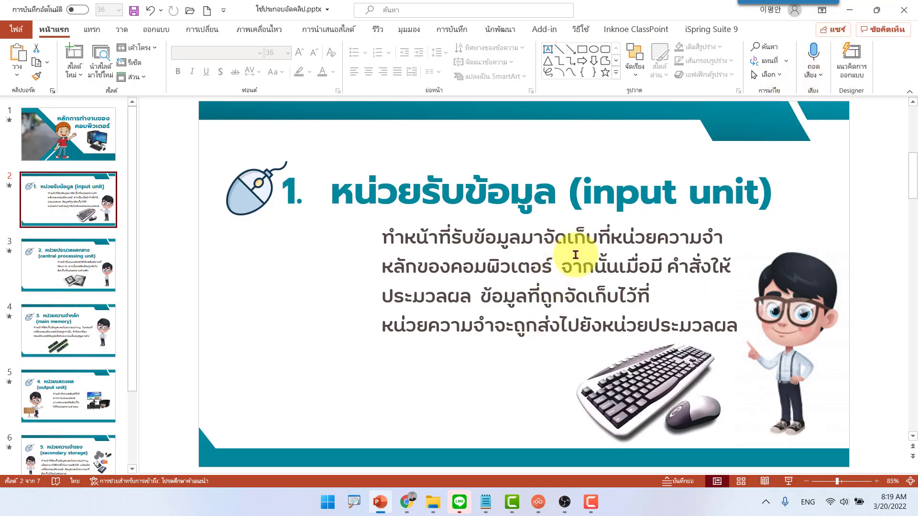
# Insert the greeting MP3 on slide 1, set it to Hide During Show, then select slide 2
pyautogui.click(72, 134)
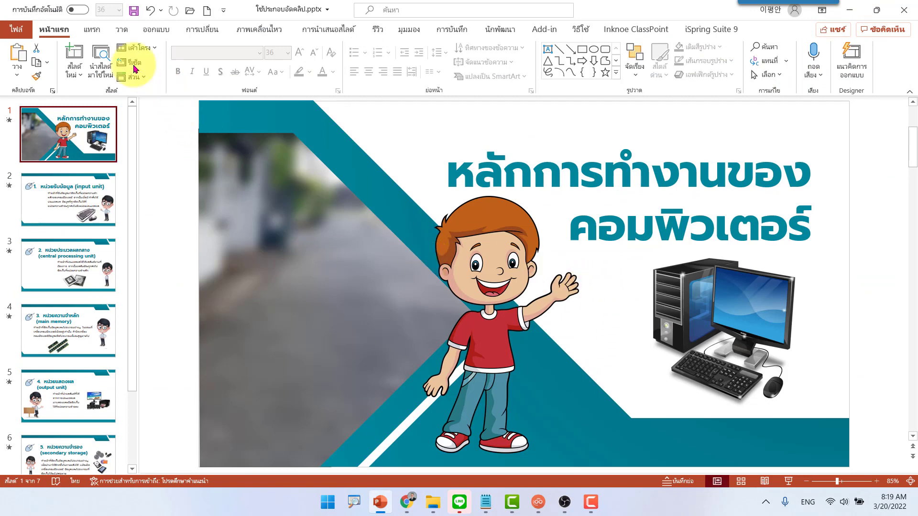
pyautogui.click(98, 33)
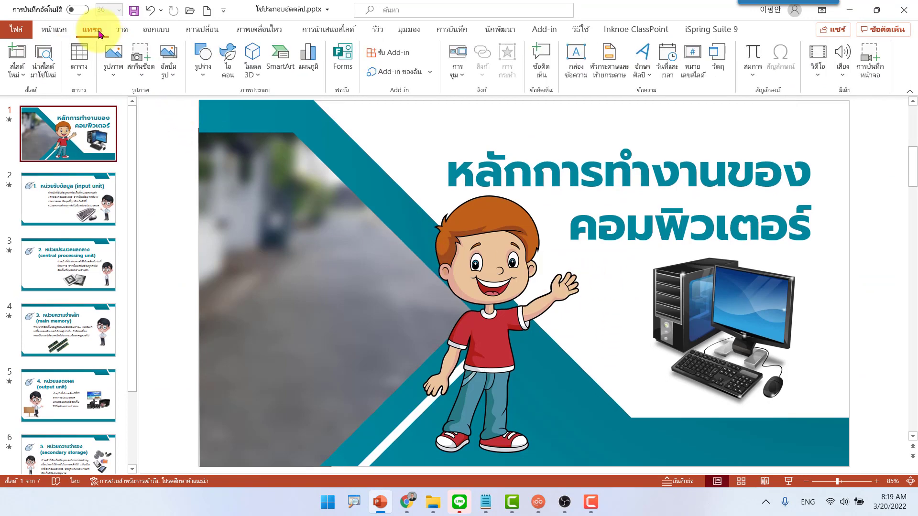
pyautogui.click(841, 69)
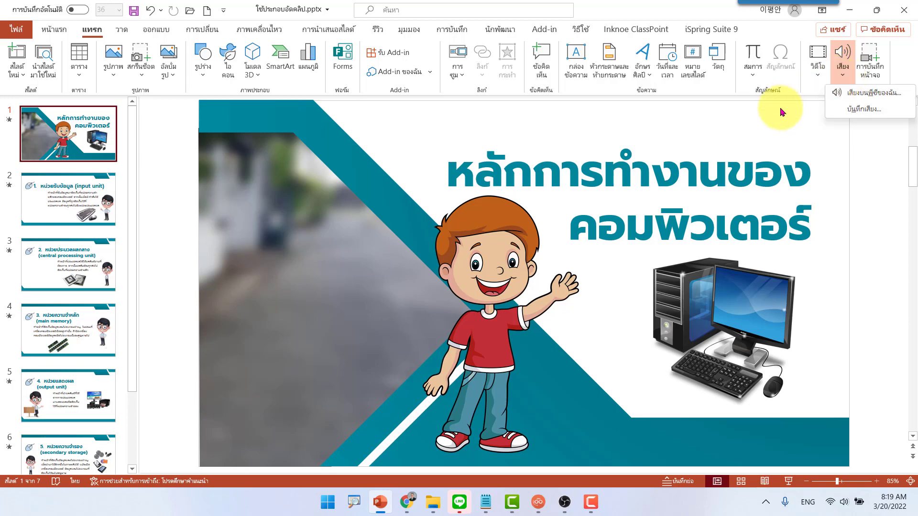
pyautogui.click(859, 95)
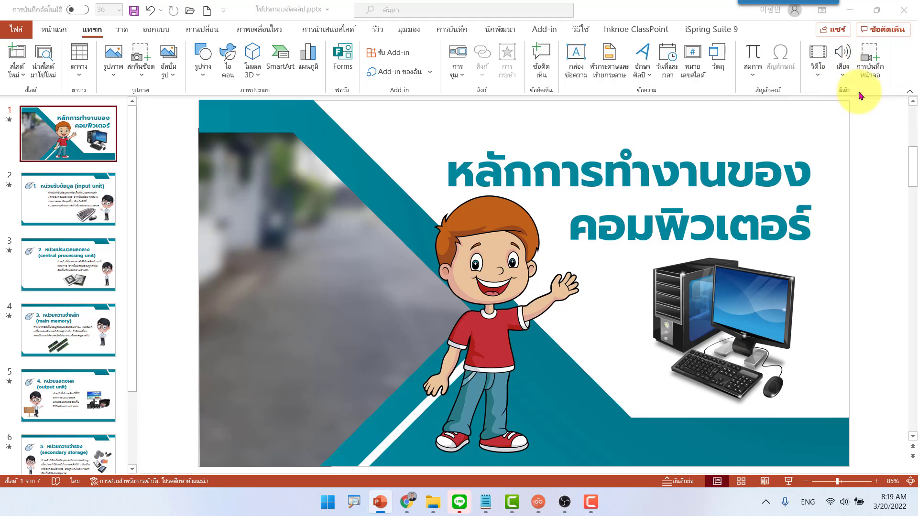
pyautogui.scroll(-5, 371, 157)
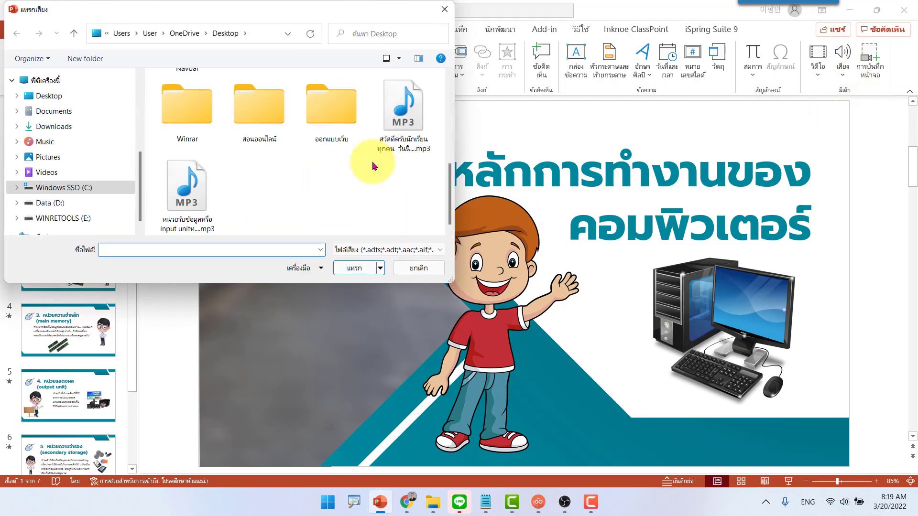
pyautogui.click(411, 108)
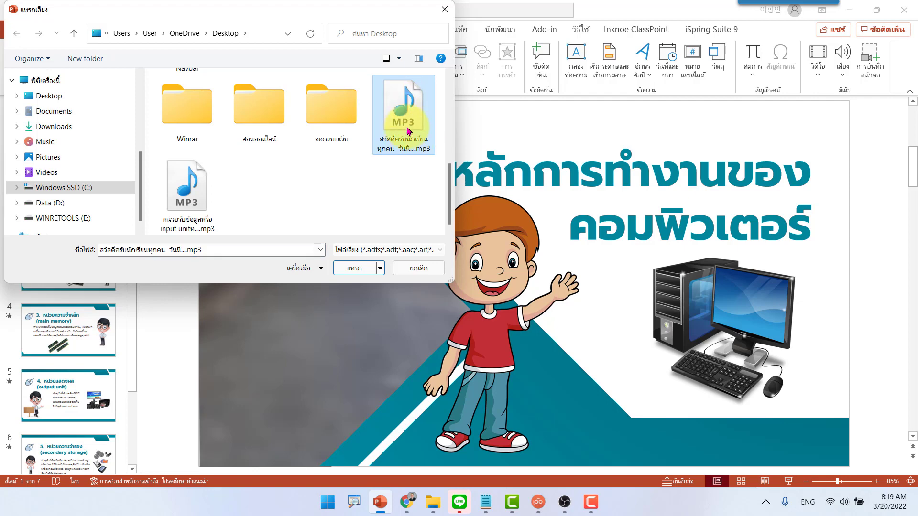
pyautogui.click(354, 268)
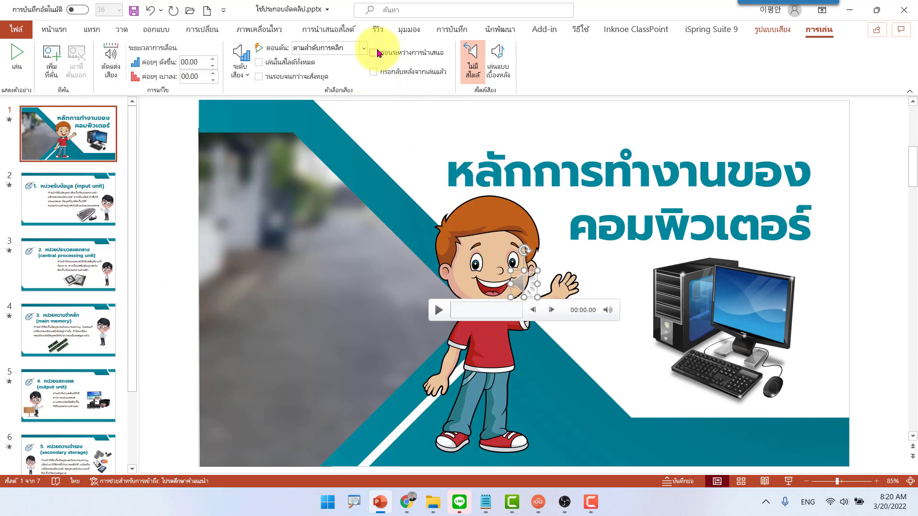
pyautogui.click(373, 53)
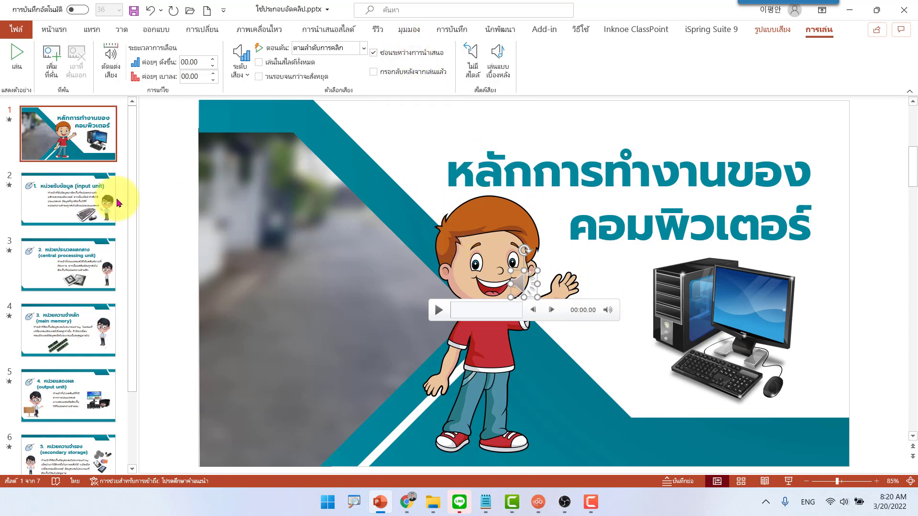
pyautogui.click(83, 203)
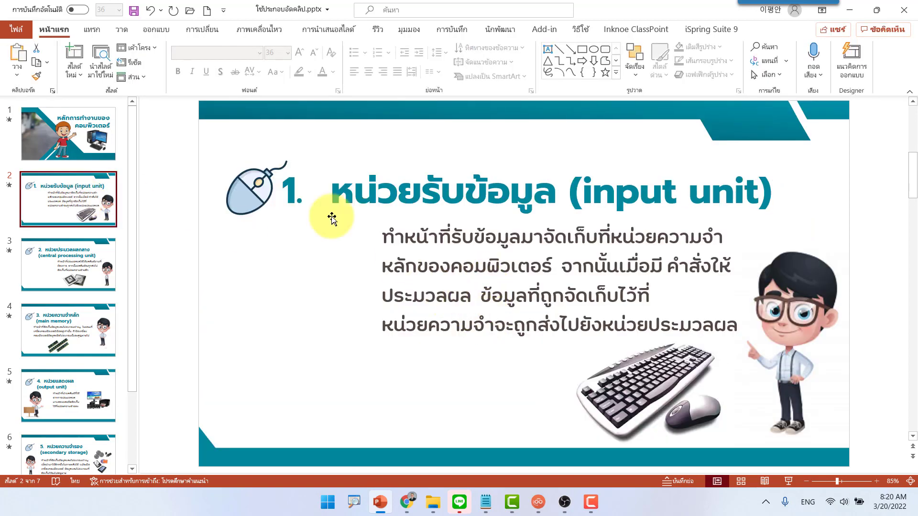
# Insert the input unit narration MP3 on slide 2 with Hide During Show ticked
pyautogui.click(94, 33)
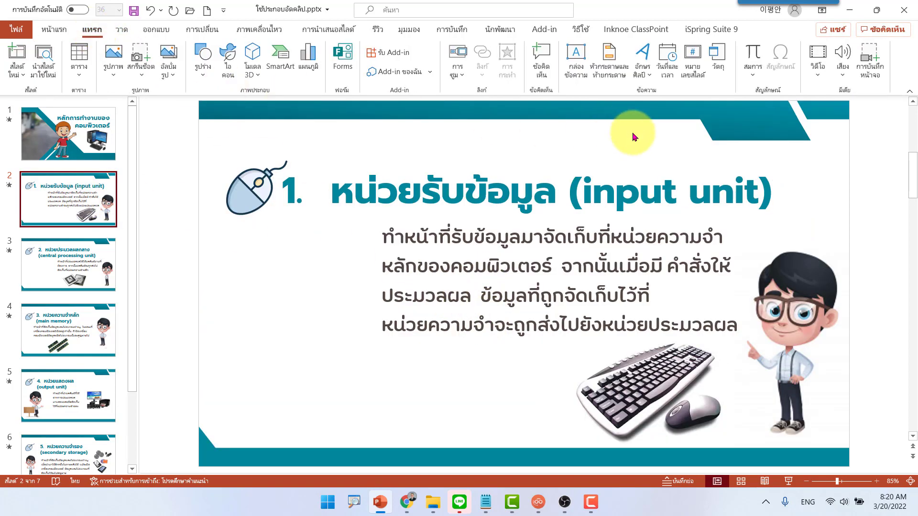
pyautogui.click(843, 76)
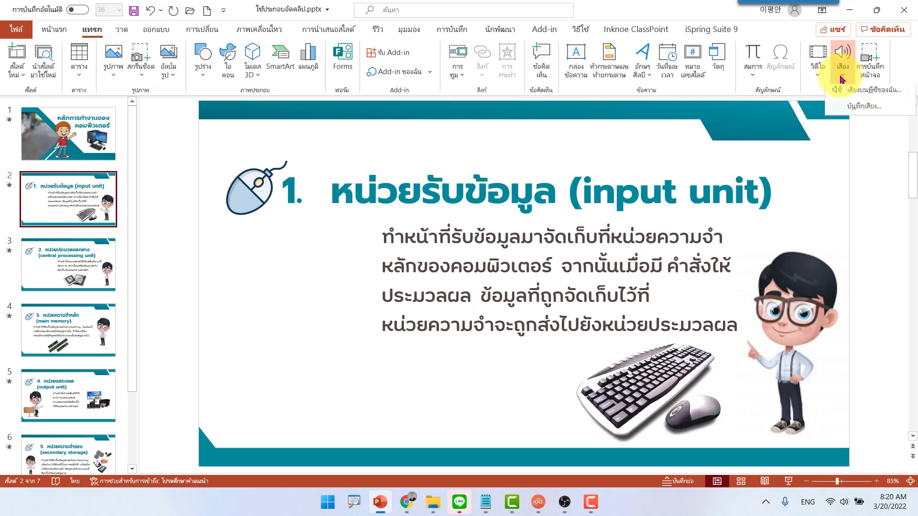
pyautogui.click(882, 99)
pyautogui.scroll(-5, 363, 192)
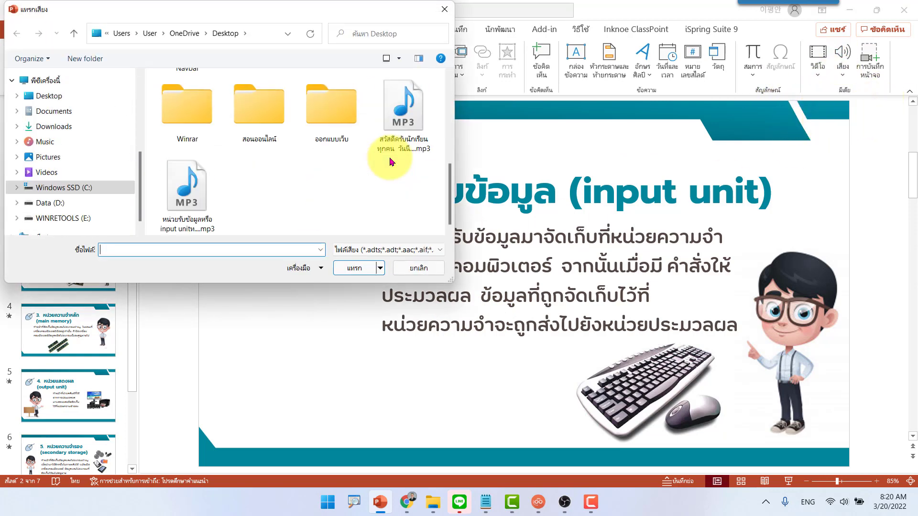
pyautogui.click(189, 187)
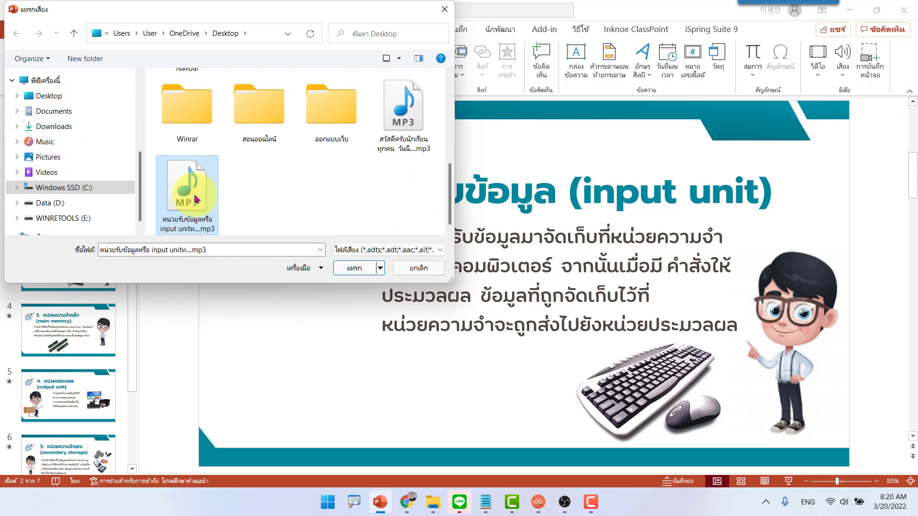
pyautogui.click(349, 269)
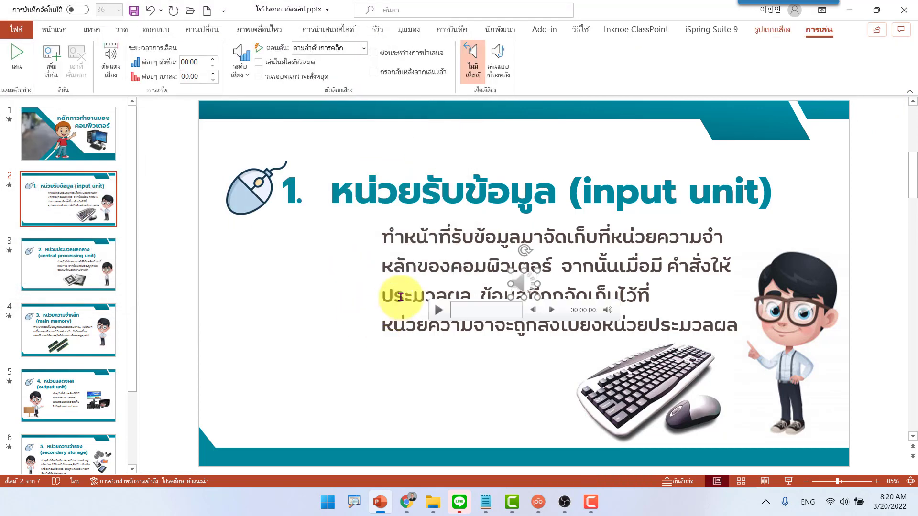
pyautogui.click(374, 53)
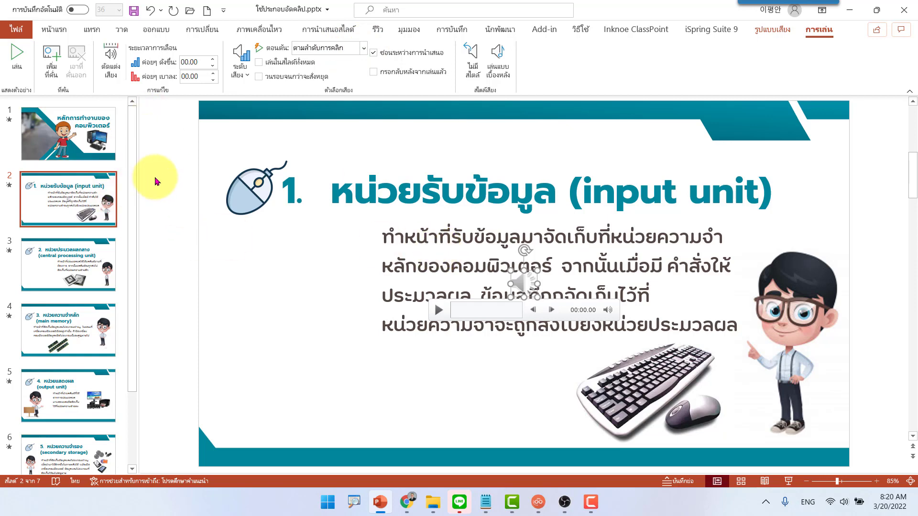
# Set the show to Browsed by an individual (window), start it, and return to slide 1
pyautogui.click(338, 36)
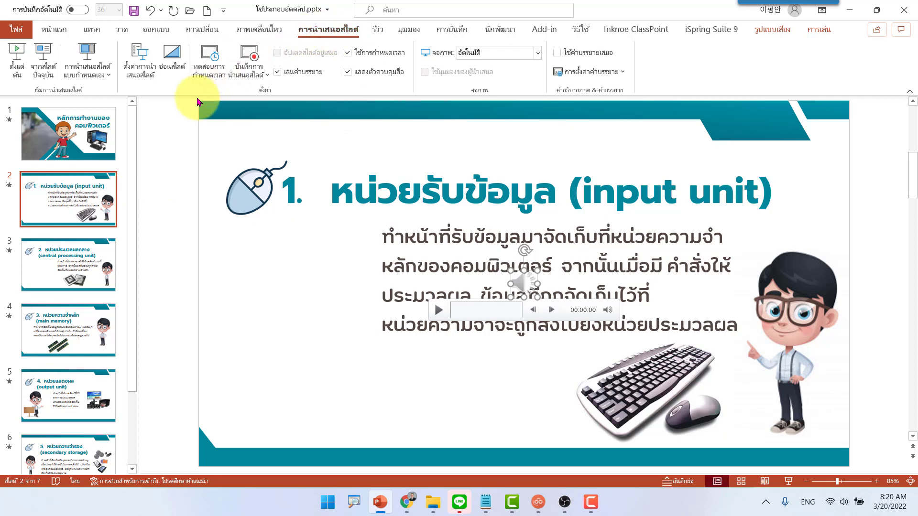
pyautogui.click(136, 73)
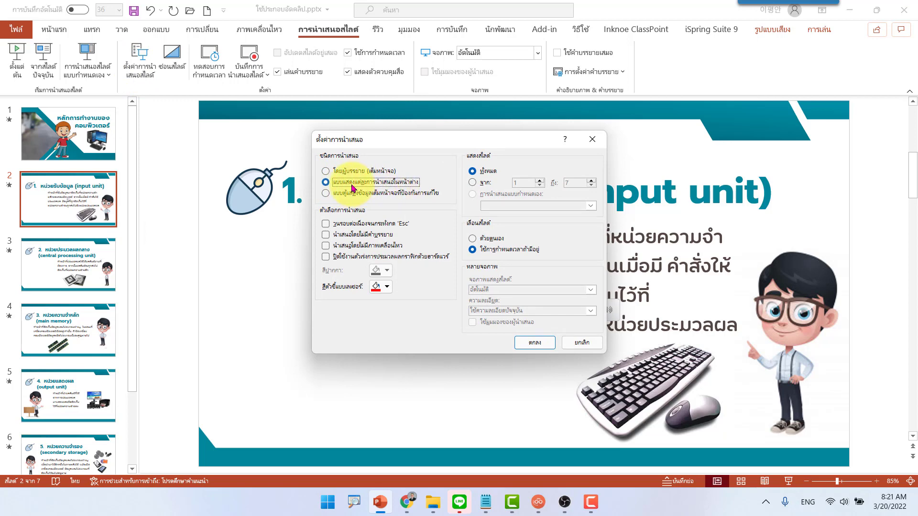
pyautogui.click(535, 343)
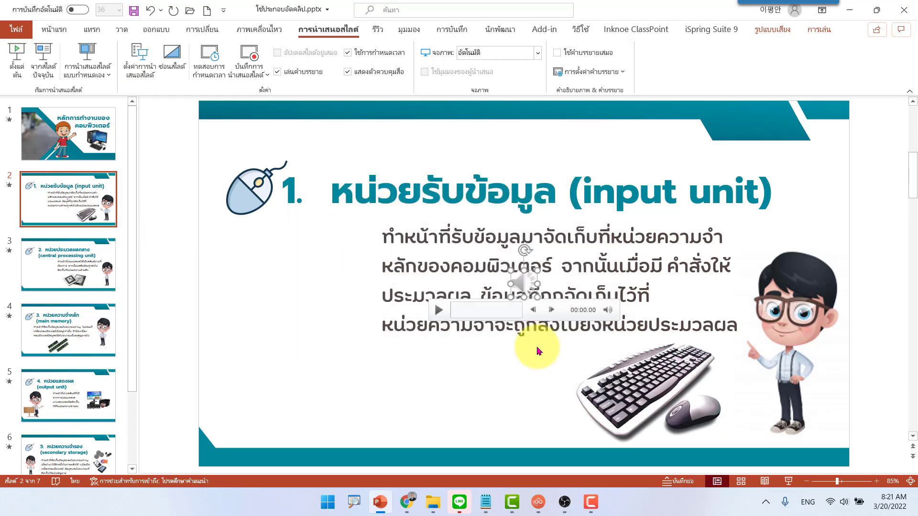
pyautogui.click(789, 481)
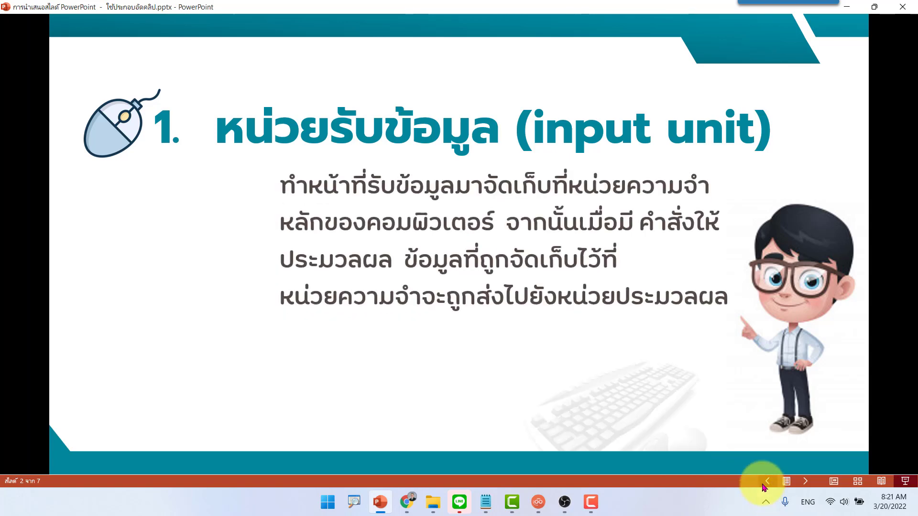
pyautogui.click(766, 483)
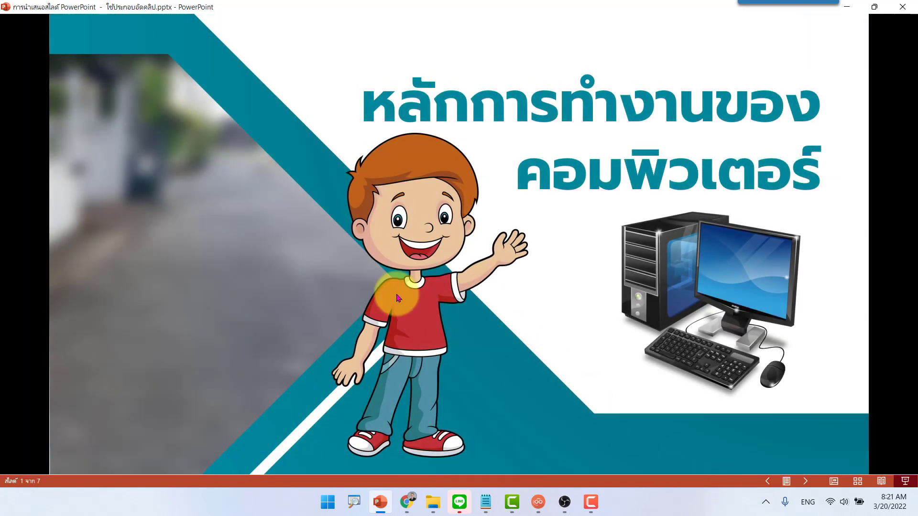
# Restore the slide show to a smaller window and minimise the Notepad script
pyautogui.click(878, 12)
pyautogui.moveTo(877, 13)
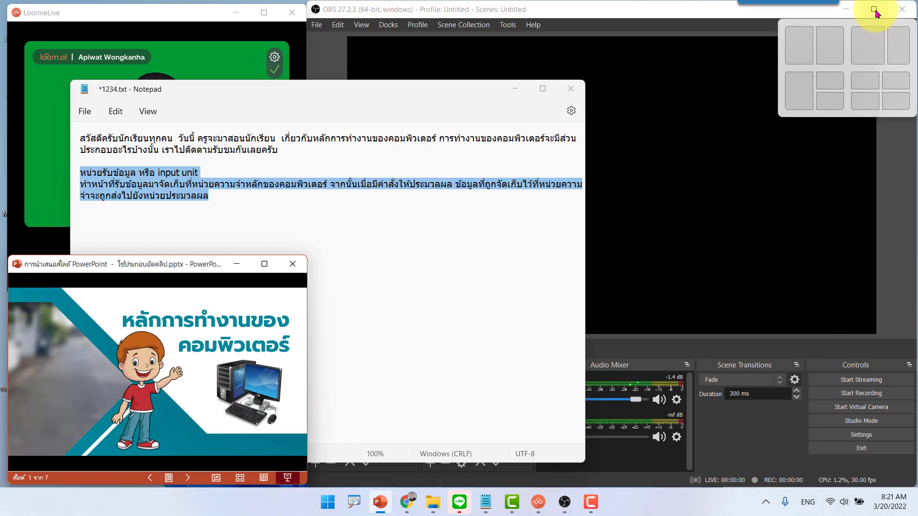
pyautogui.click(515, 89)
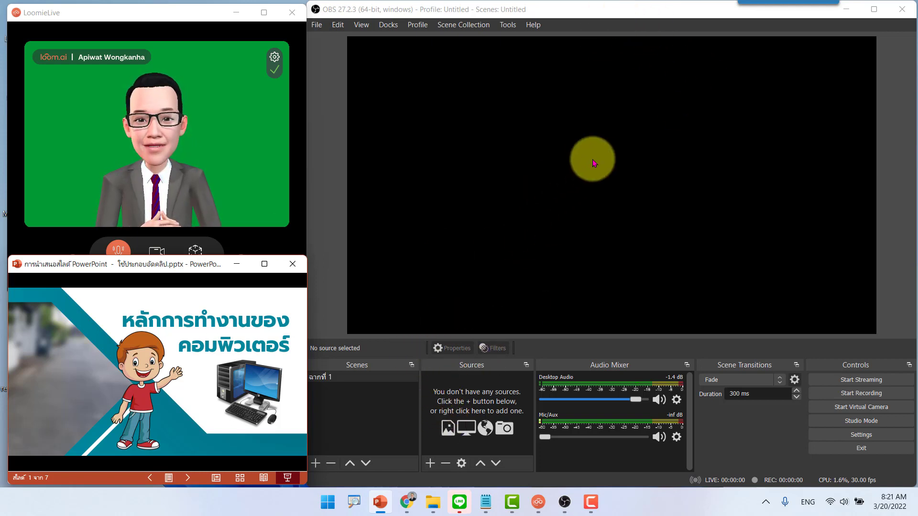
# Add a Window Capture source set to the PowerPoint slide show window
pyautogui.click(430, 463)
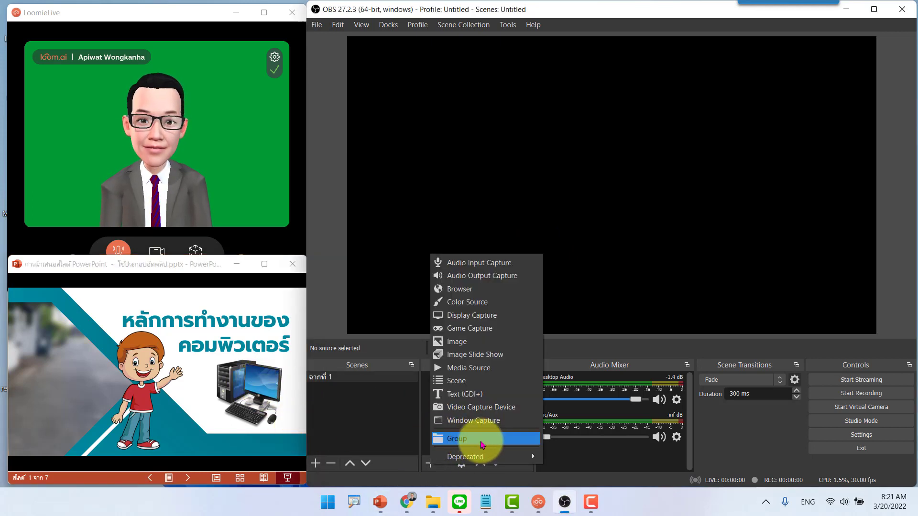
pyautogui.click(508, 422)
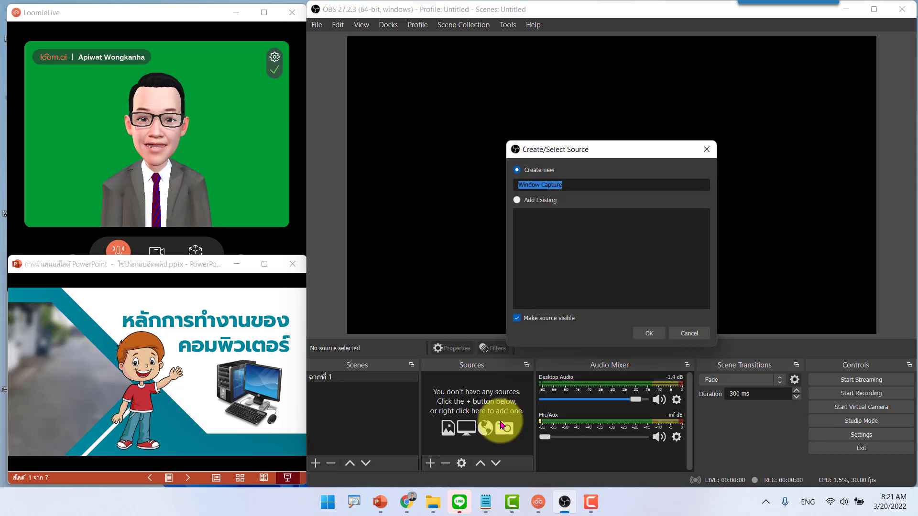
pyautogui.click(644, 334)
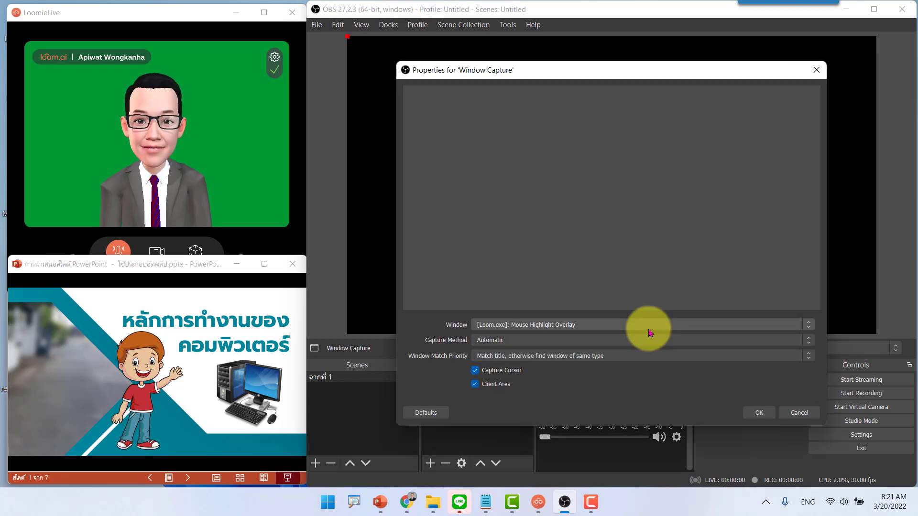
pyautogui.click(591, 325)
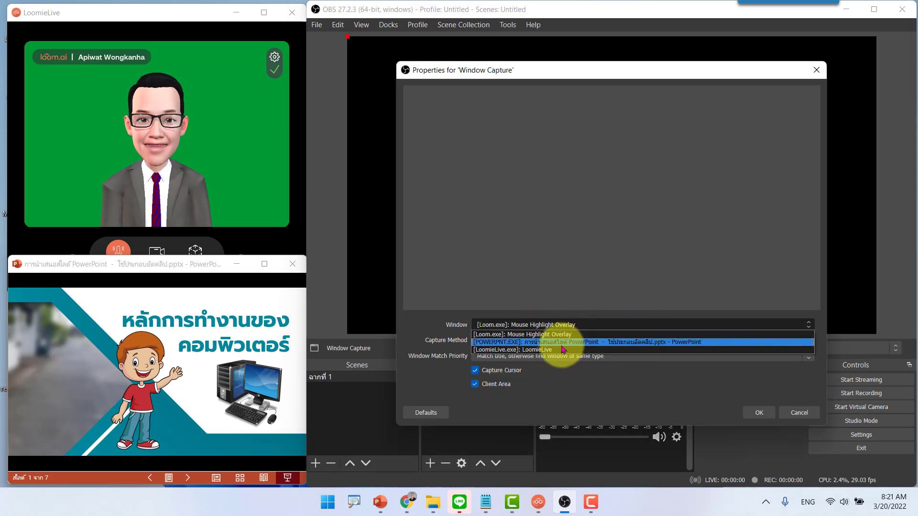
pyautogui.click(580, 343)
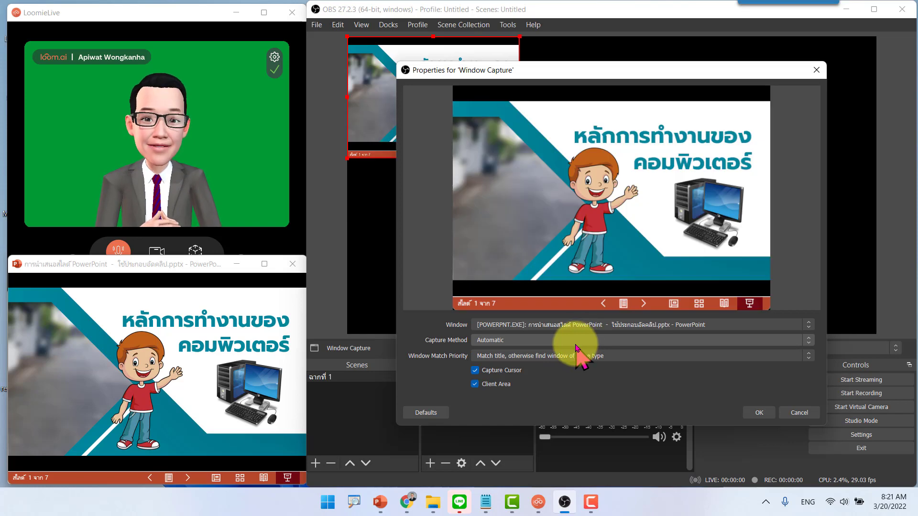
pyautogui.click(760, 413)
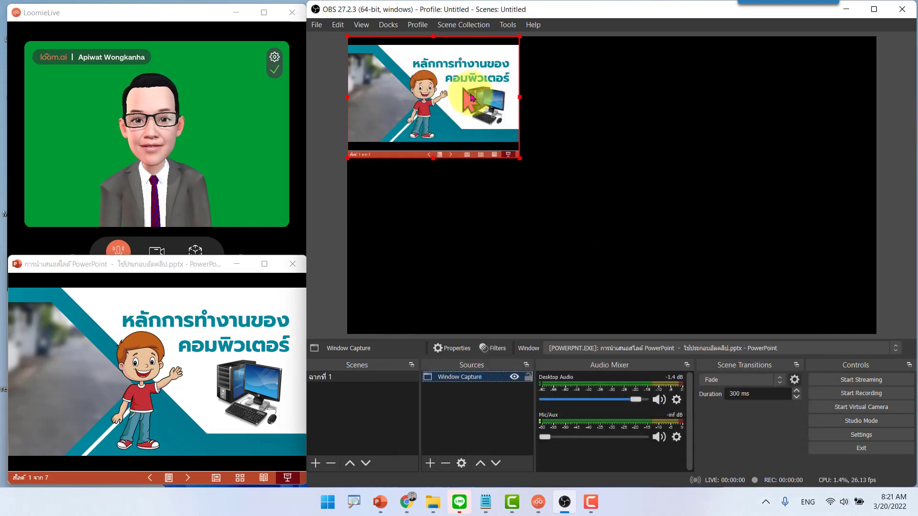
# Stretch and reposition the slide capture to fill the whole canvas
pyautogui.moveTo(480, 105); pyautogui.dragTo(480, 92)
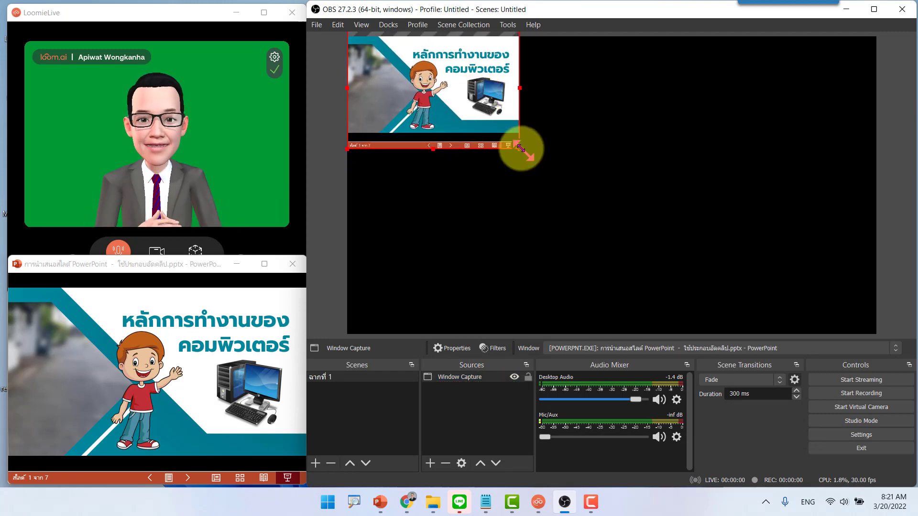
pyautogui.moveTo(519, 149); pyautogui.dragTo(875, 357)
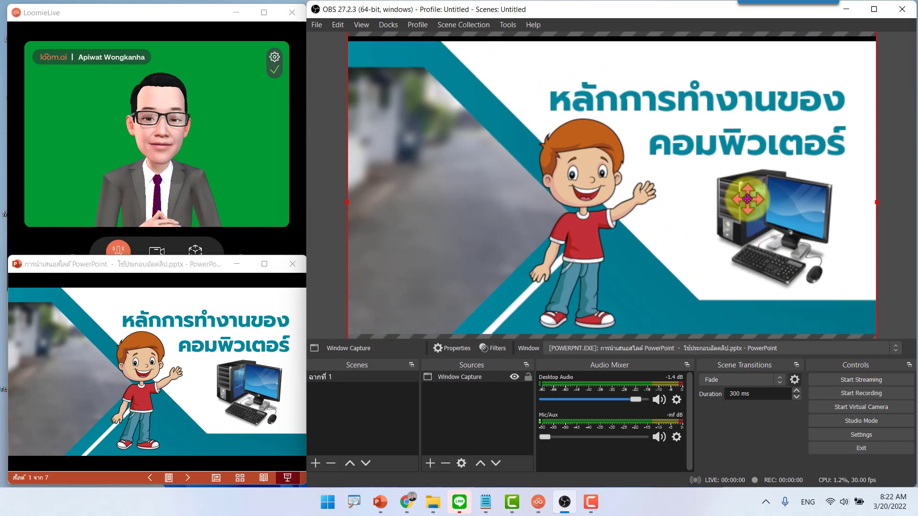
pyautogui.moveTo(747, 212); pyautogui.dragTo(746, 193)
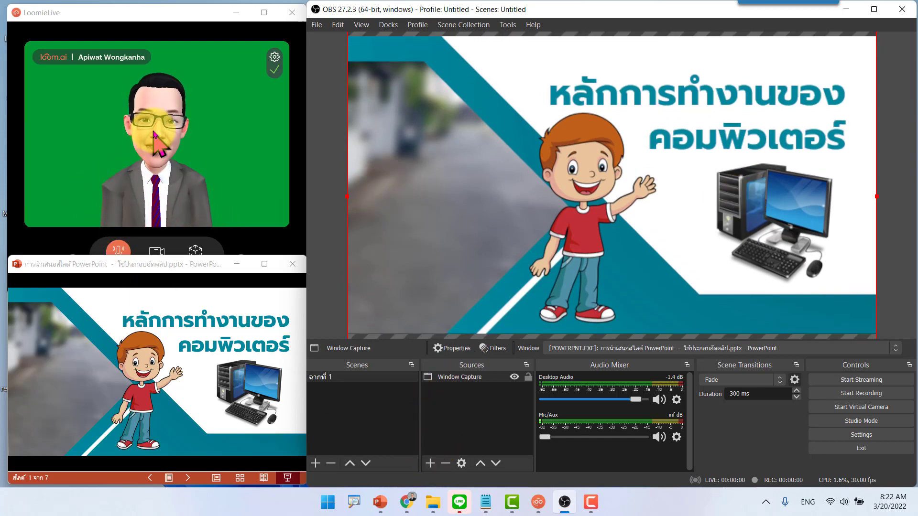
# Add a Video Capture Device source using the LoomieLive camera and move it over the slide
pyautogui.moveTo(433, 481)
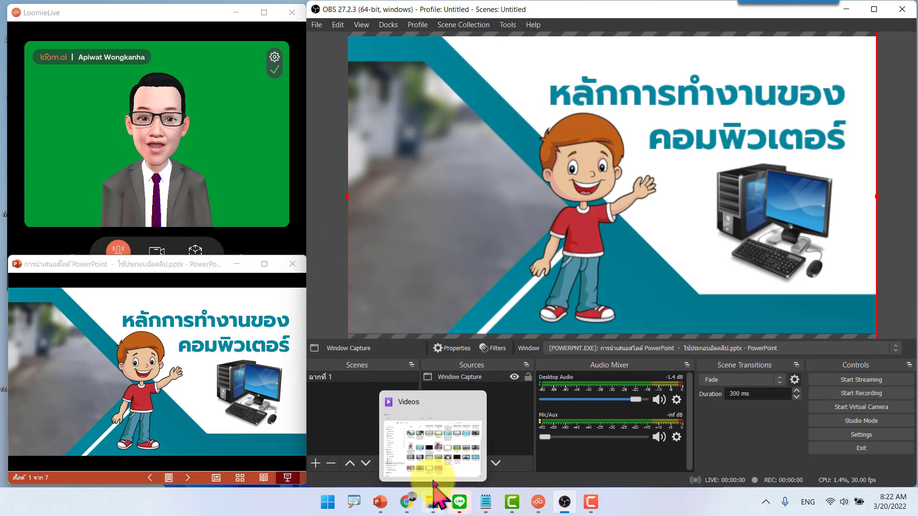
pyautogui.click(427, 464)
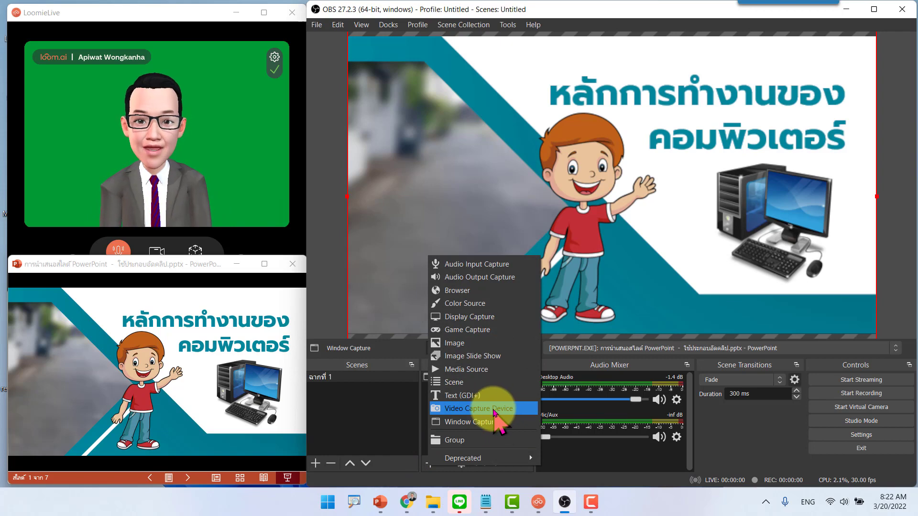
pyautogui.click(494, 410)
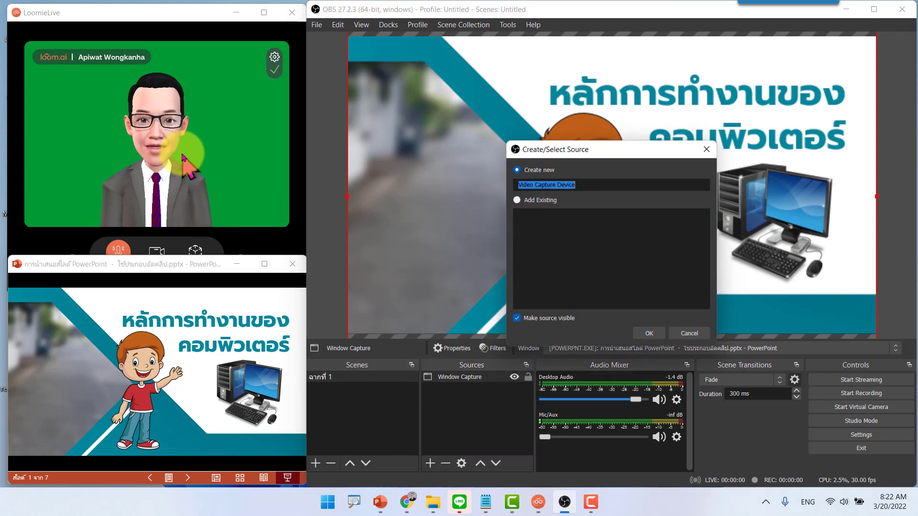
pyautogui.click(650, 333)
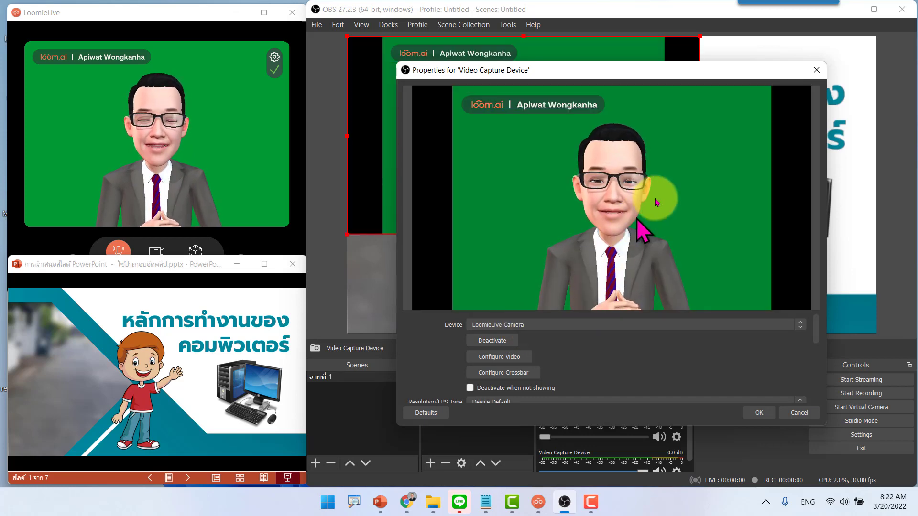
pyautogui.click(762, 415)
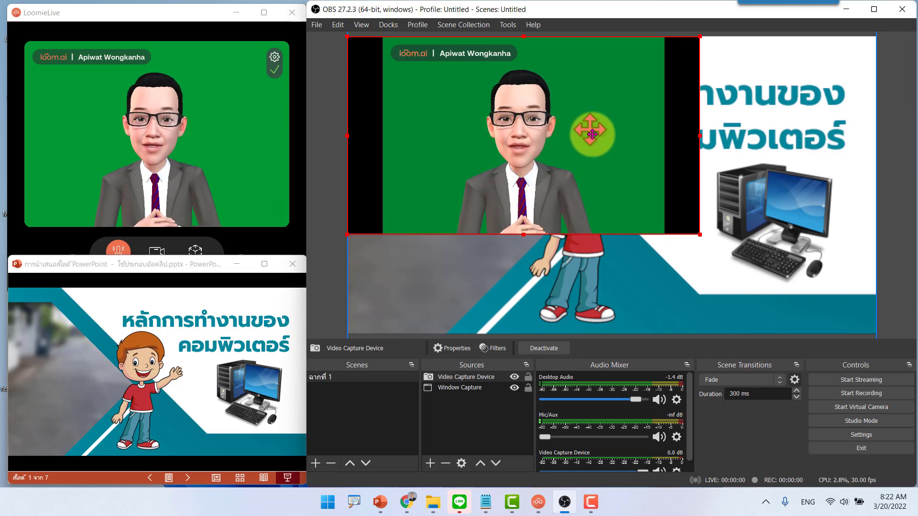
pyautogui.moveTo(598, 139); pyautogui.dragTo(588, 230)
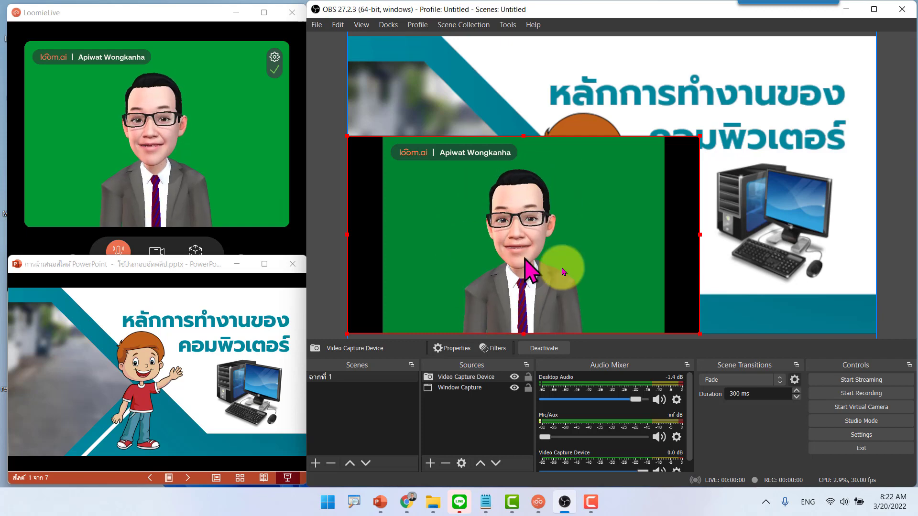
pyautogui.moveTo(492, 243); pyautogui.dragTo(531, 243)
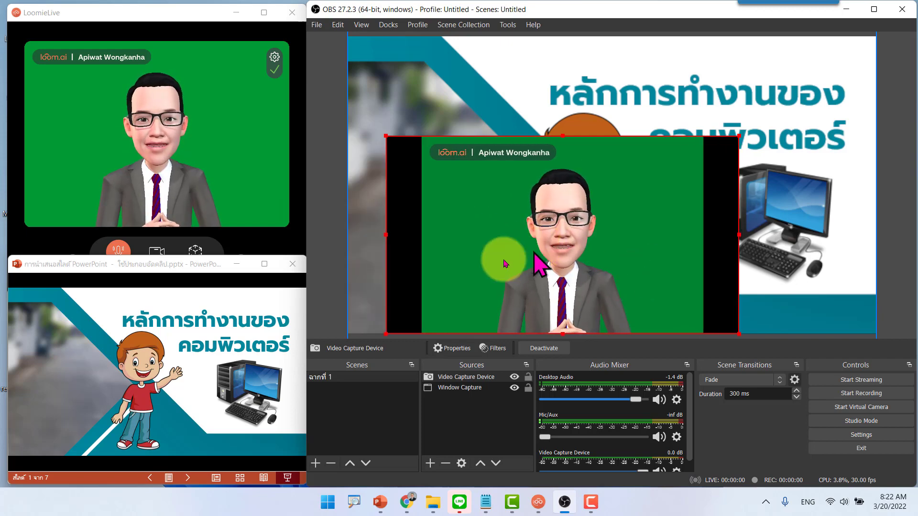
# Alt-crop the avatar's side black bars and top name label, then move it to the lower-left corner
pyautogui.press('alt')
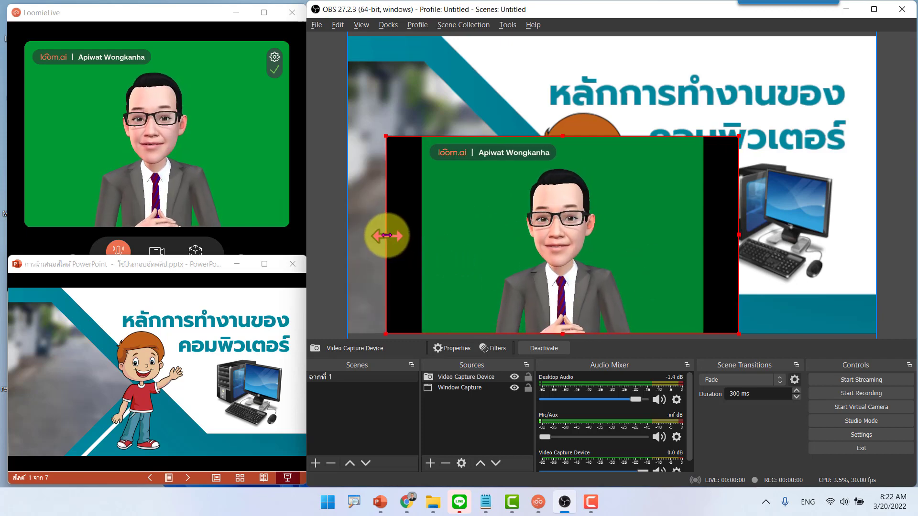
pyautogui.moveTo(386, 235); pyautogui.dragTo(490, 257)
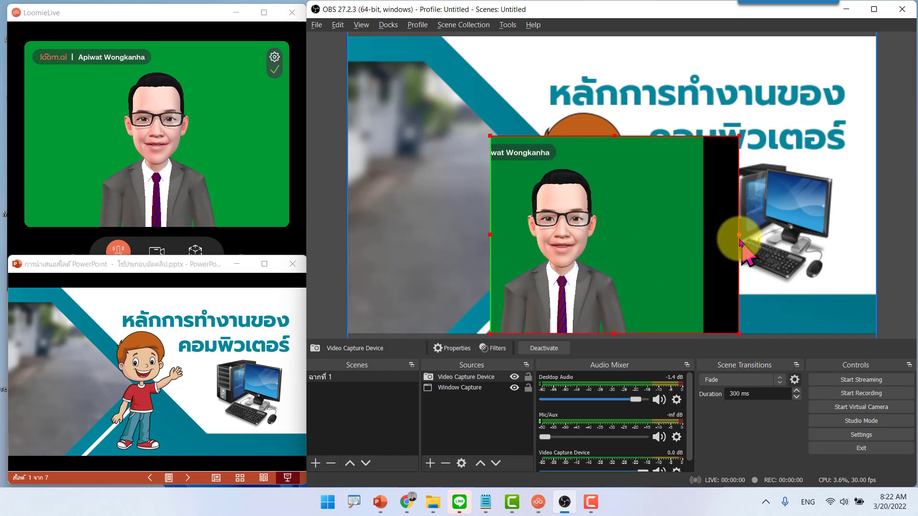
pyautogui.moveTo(739, 234); pyautogui.dragTo(626, 267)
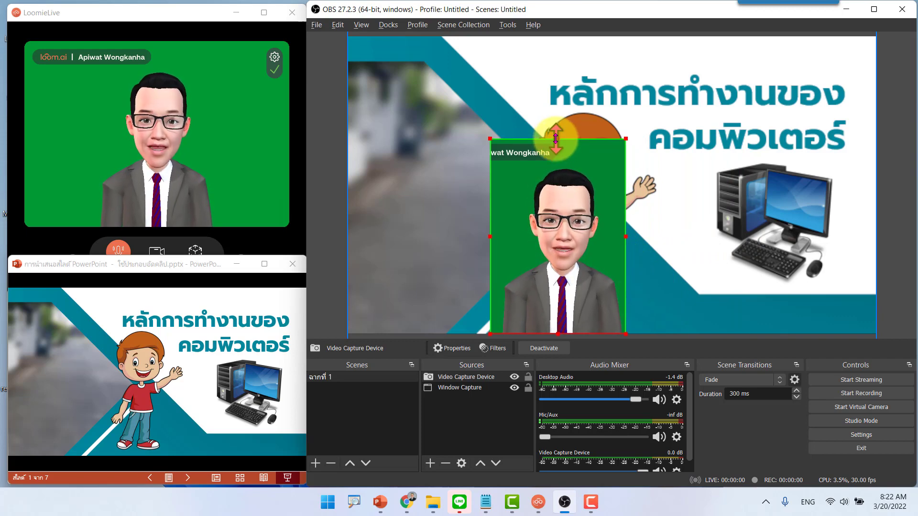
pyautogui.moveTo(559, 136); pyautogui.dragTo(563, 165)
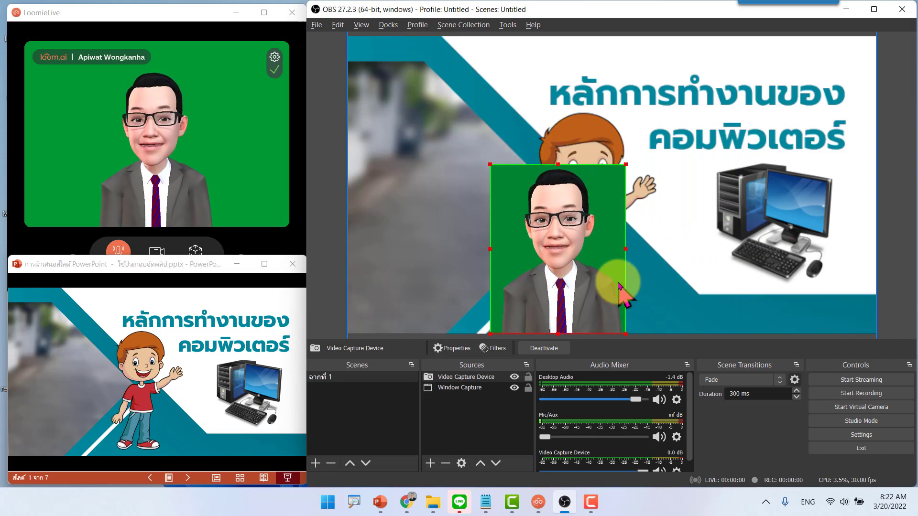
pyautogui.moveTo(579, 281); pyautogui.dragTo(445, 282)
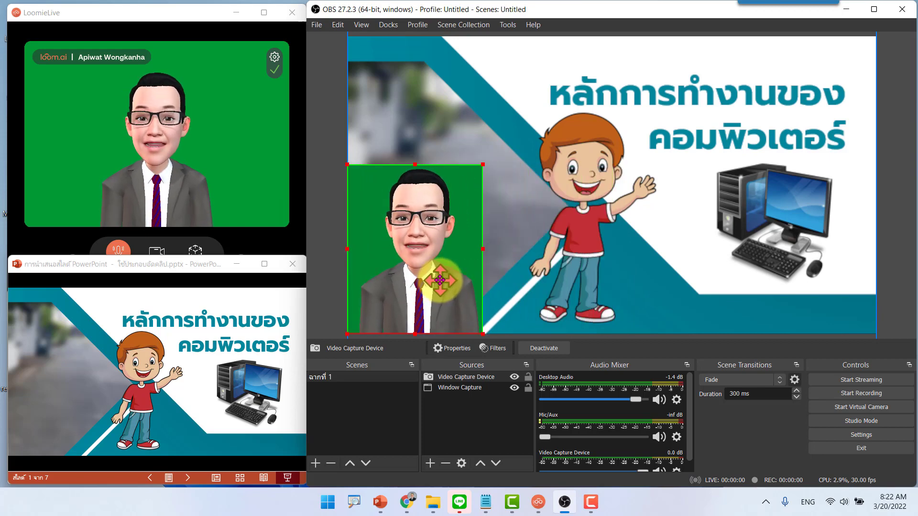
# Add a Chroma Key filter with Green key colour to the Video Capture Device
pyautogui.rightClick(432, 230)
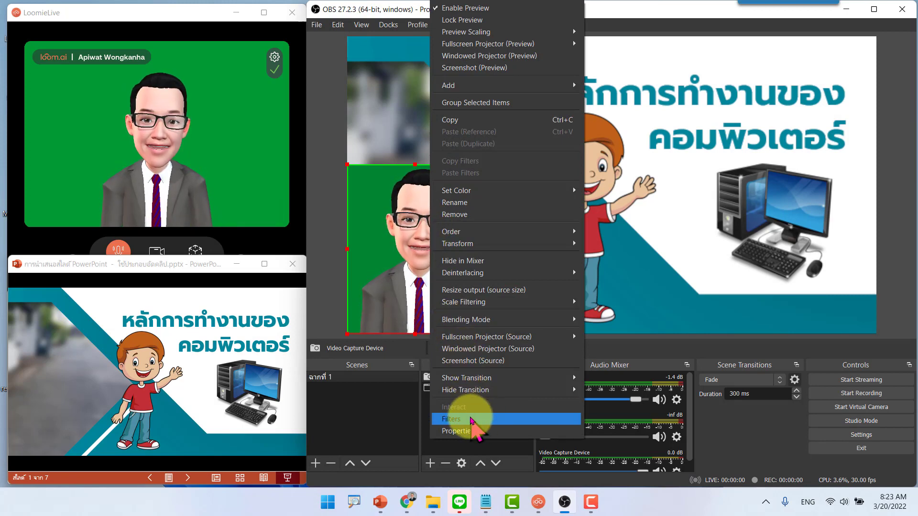
pyautogui.click(471, 418)
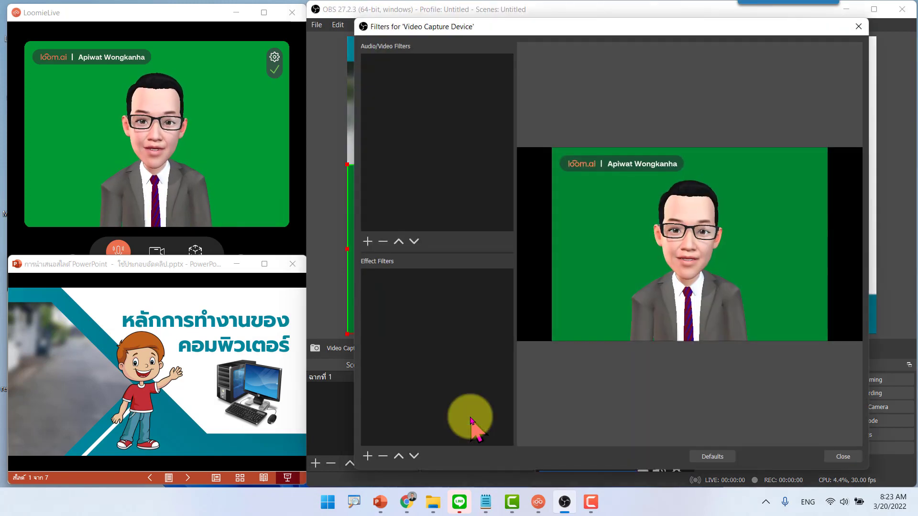
pyautogui.click(368, 456)
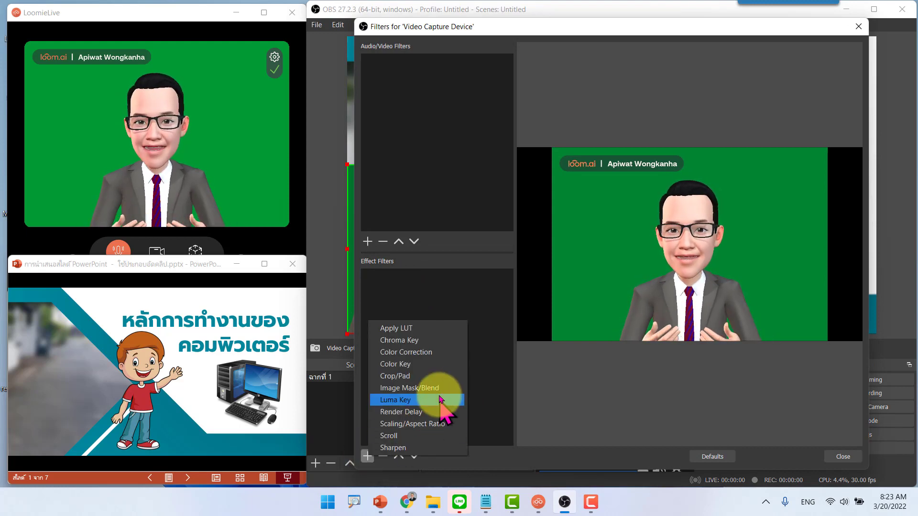
pyautogui.click(444, 340)
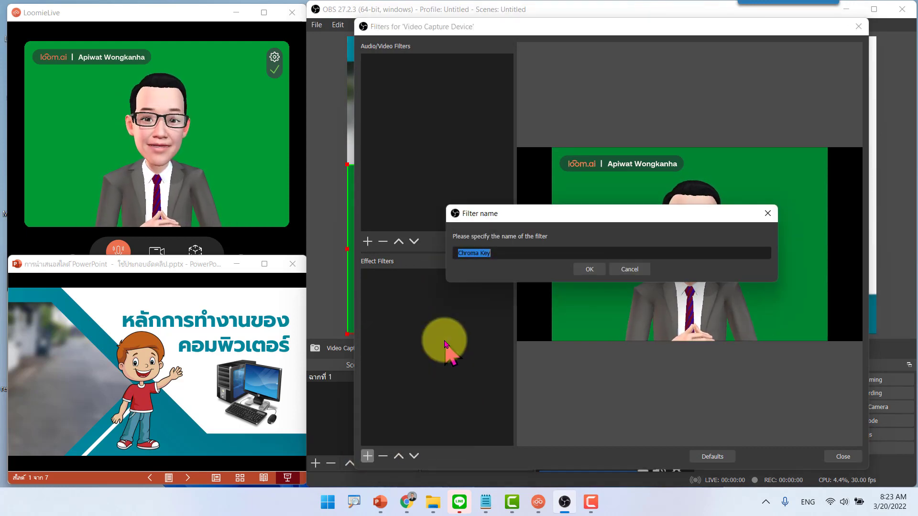
pyautogui.click(597, 267)
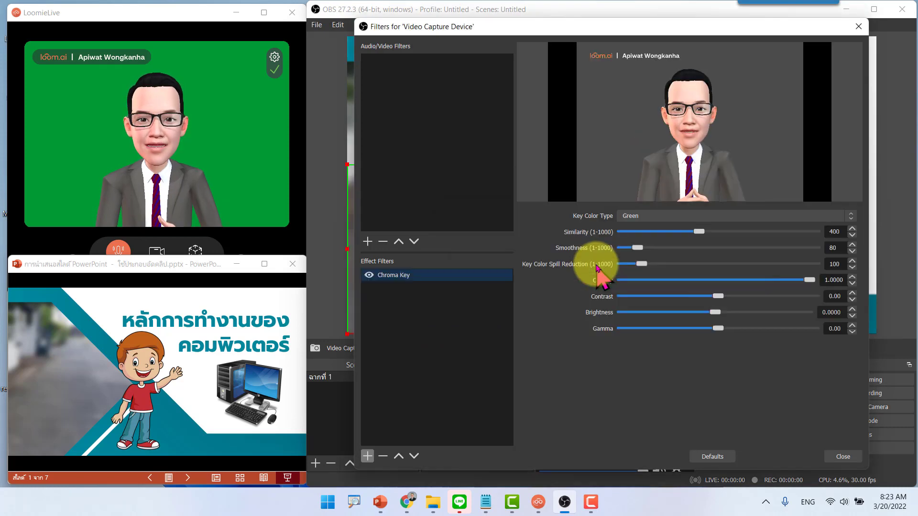
pyautogui.click(688, 218)
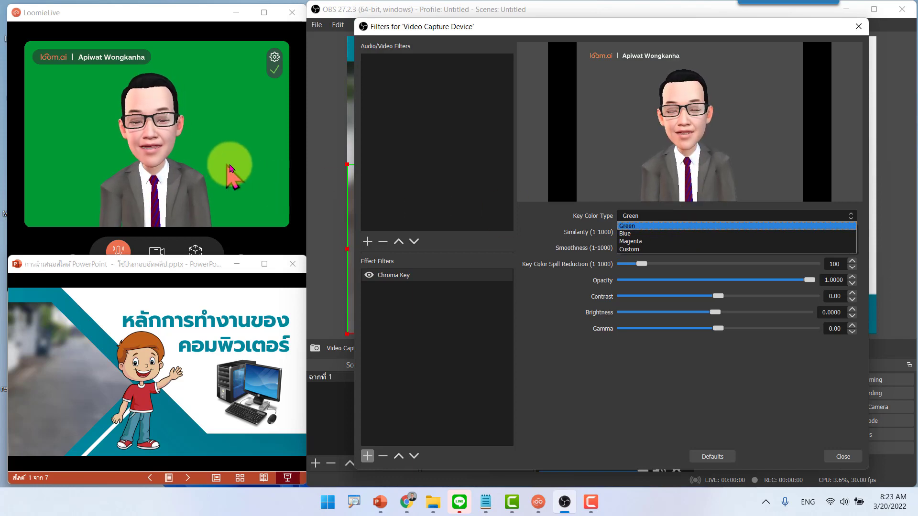
pyautogui.click(647, 226)
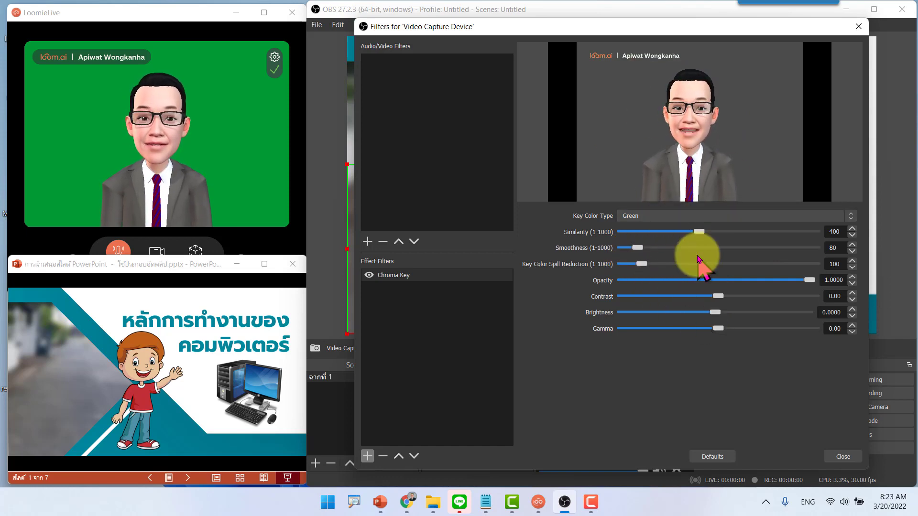
pyautogui.click(844, 456)
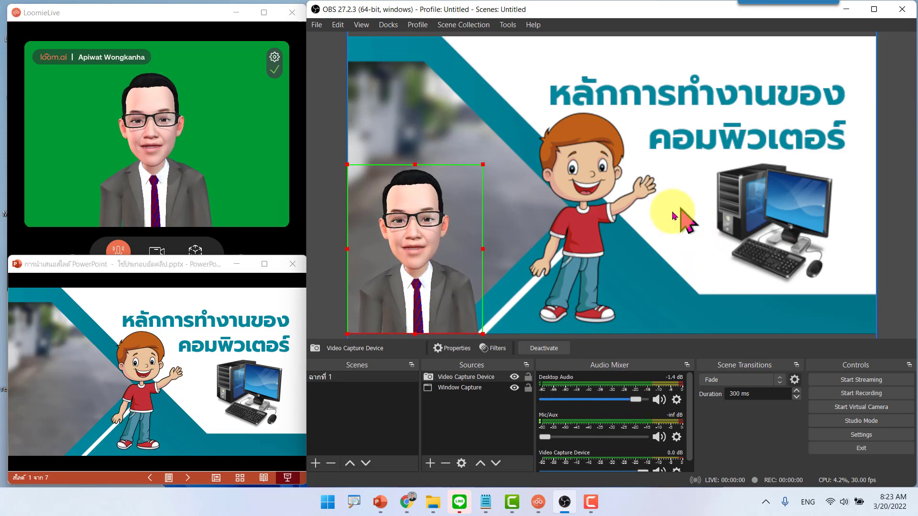
# Deselect the avatar and set the Mic/Aux volume almost fully down in the Audio Mixer
pyautogui.click(897, 227)
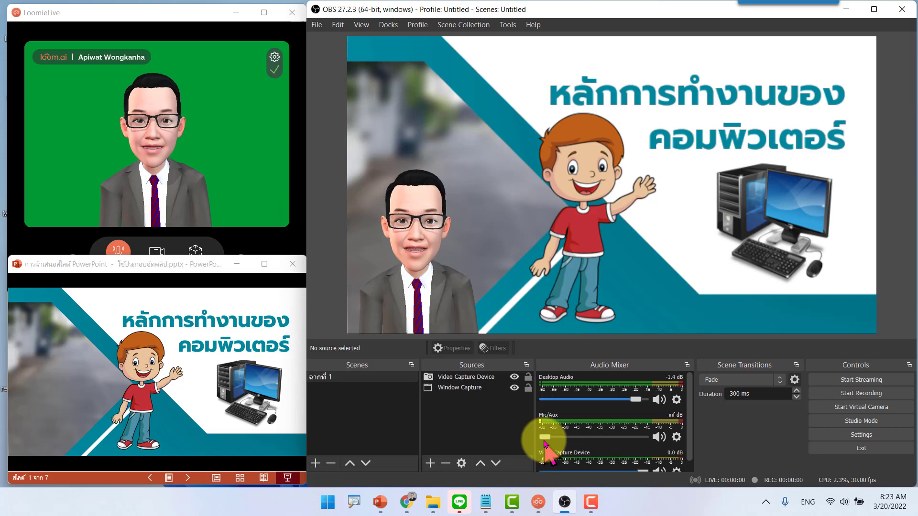
pyautogui.moveTo(565, 436); pyautogui.dragTo(637, 443)
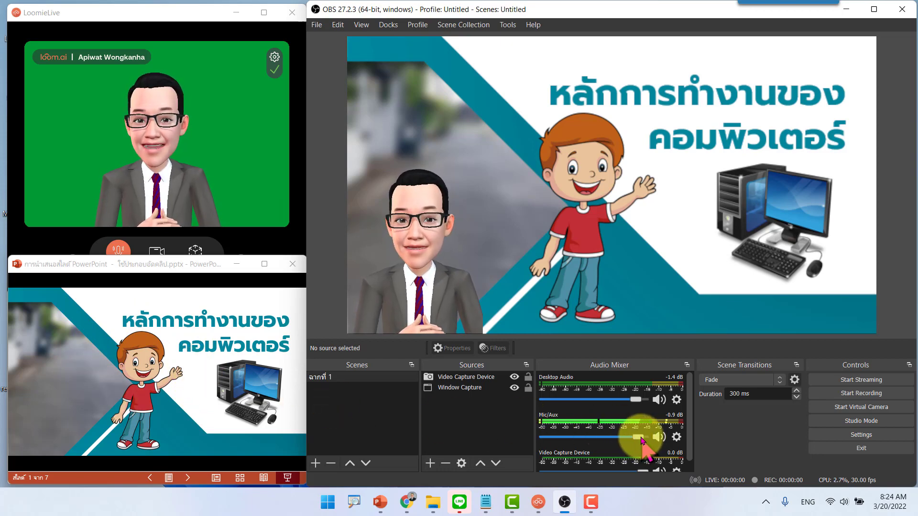
pyautogui.moveTo(641, 439); pyautogui.dragTo(634, 440)
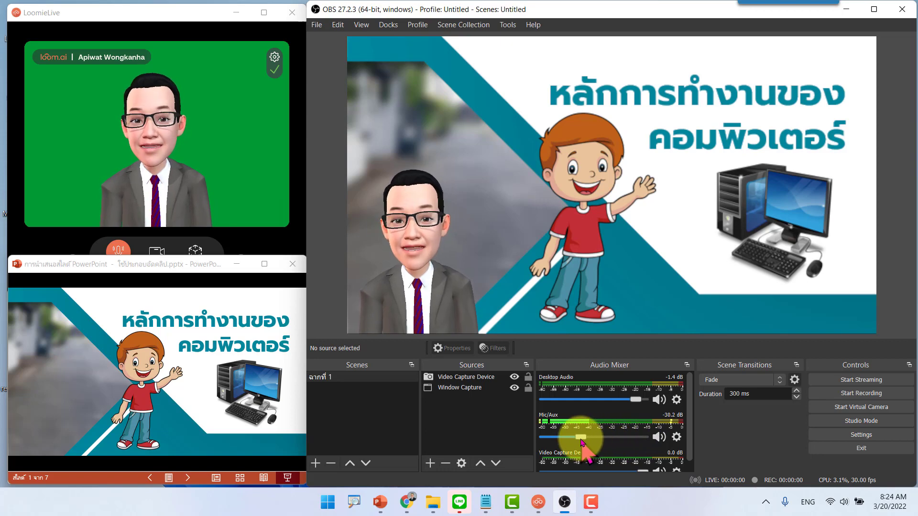
pyautogui.moveTo(577, 442); pyautogui.dragTo(563, 441)
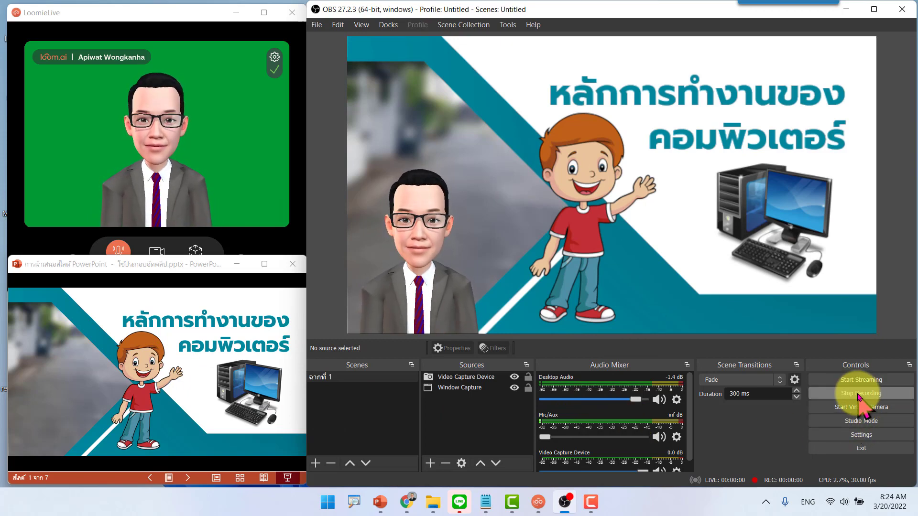
# Advance the slideshow to the input unit slide, then stop the OBS recording
pyautogui.click(221, 436)
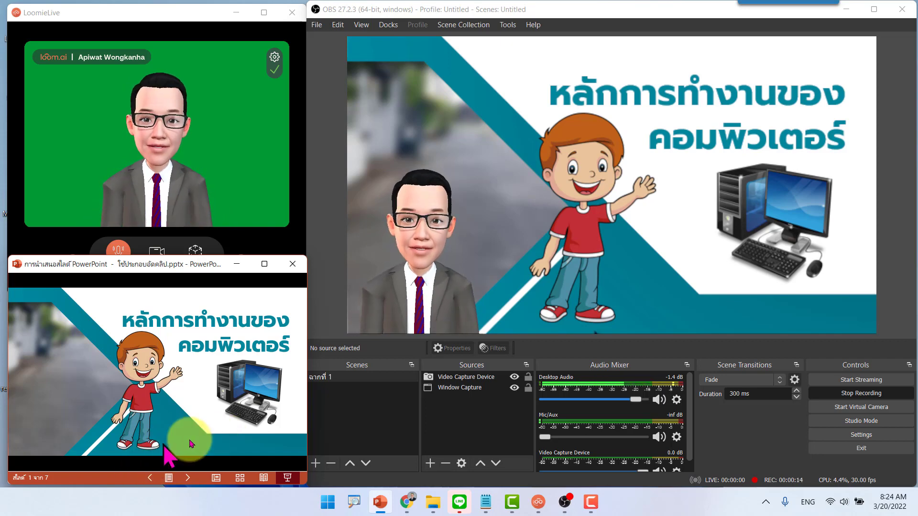
pyautogui.click(267, 445)
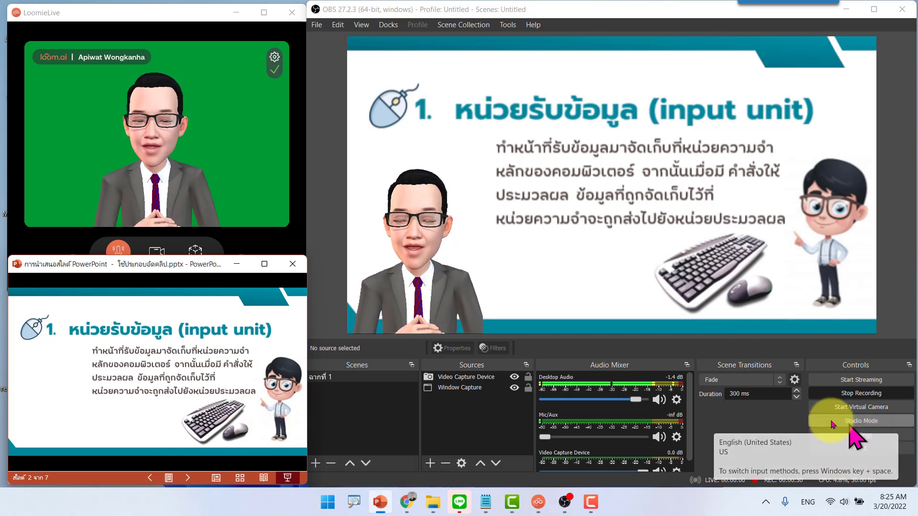
pyautogui.click(879, 393)
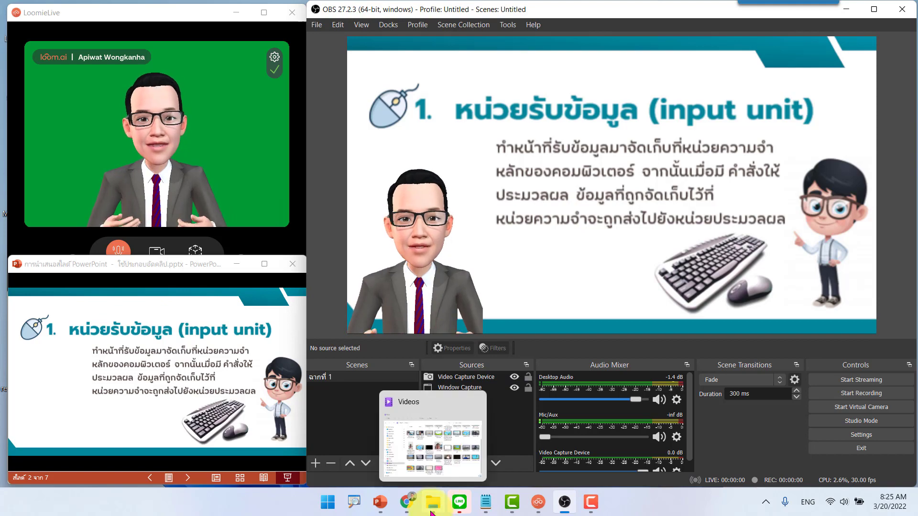
pyautogui.click(437, 494)
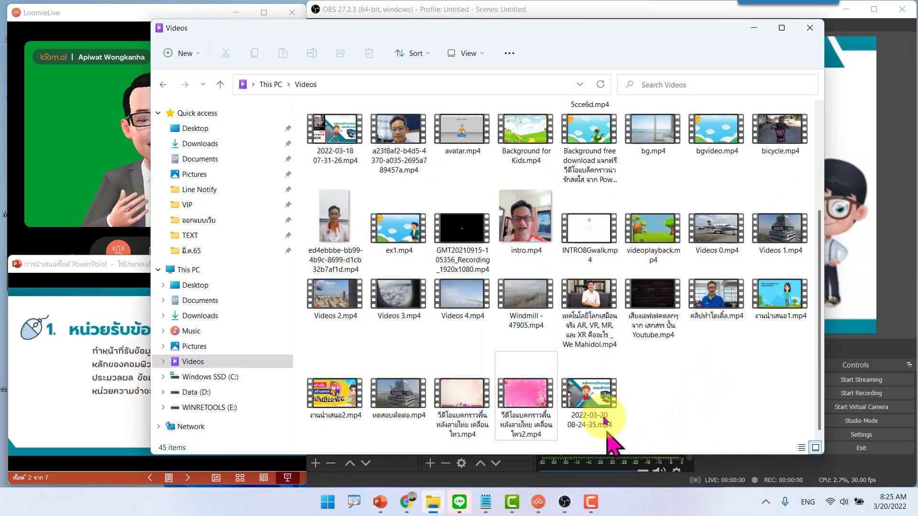
pyautogui.doubleClick(589, 400)
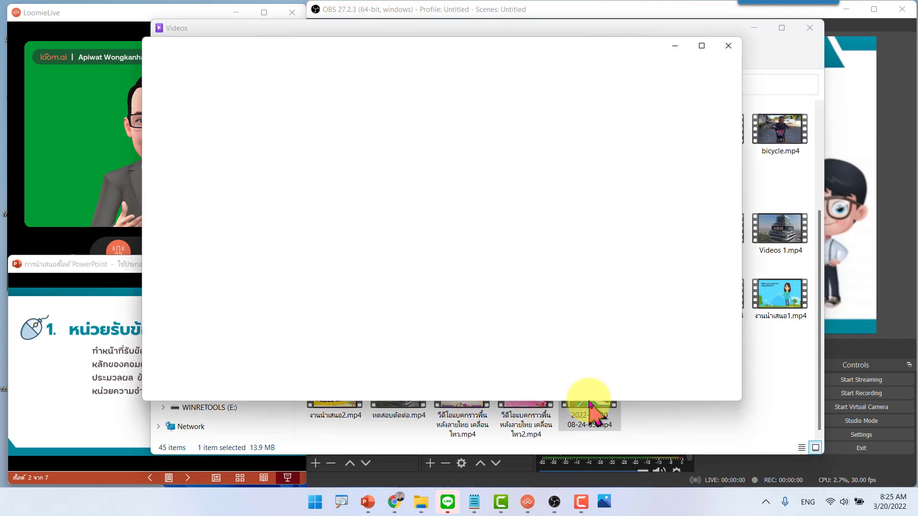